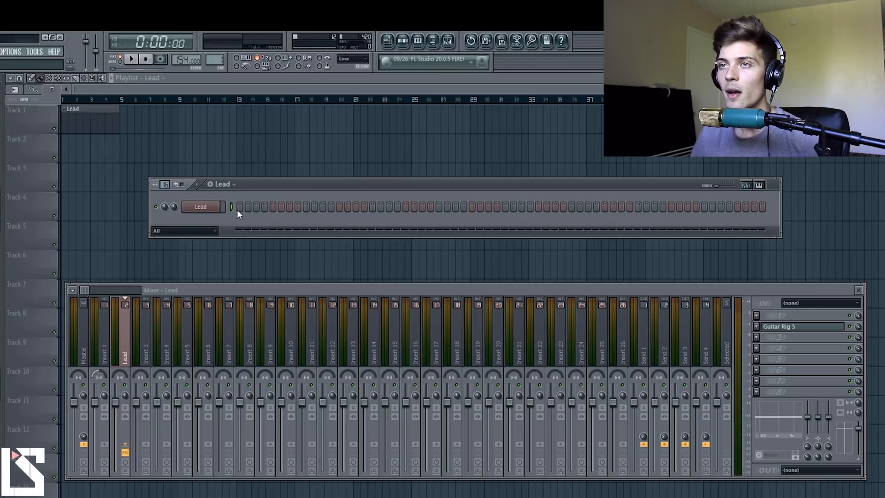
Step: Inspect the Omnisphere patch loaded on the Lead channel and close its plugin and channel settings windows
click(215, 210)
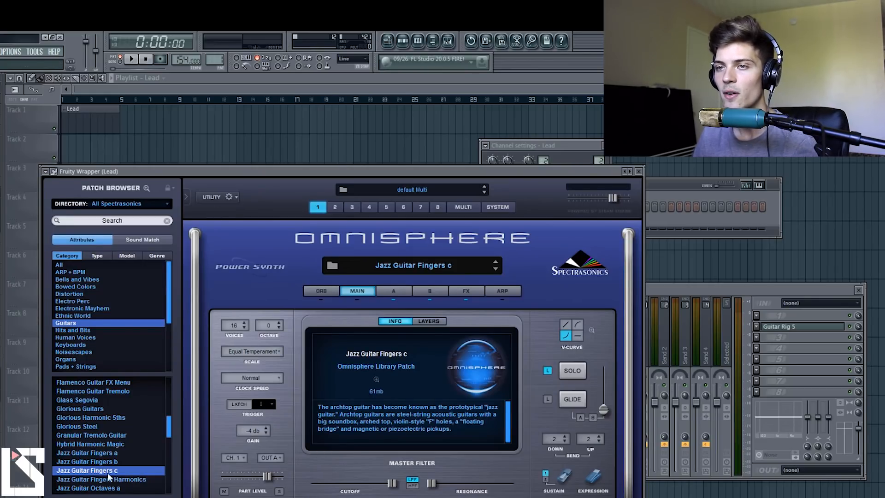
click(639, 172)
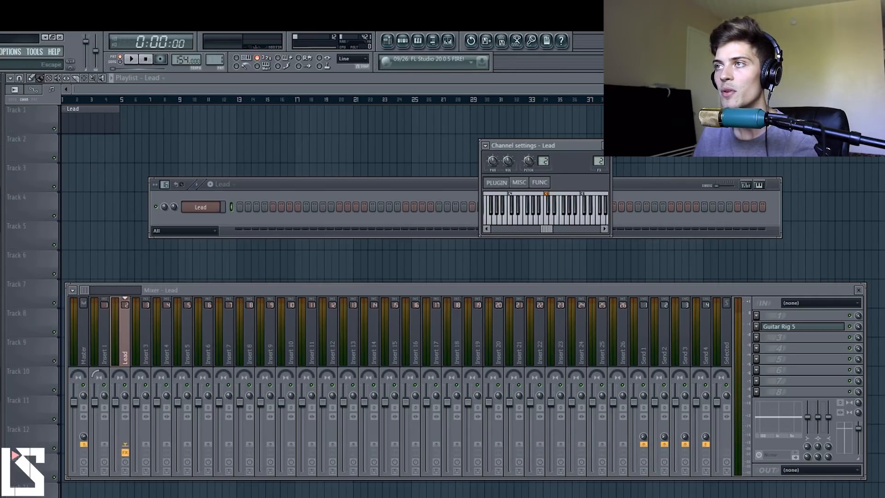
click(603, 145)
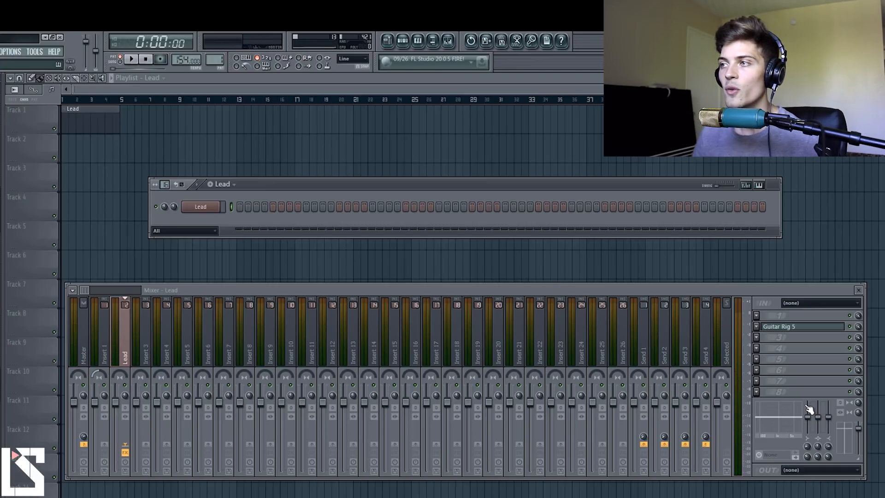
Step: Set the project tempo to 155 BPM and close the mixer, leaving the channel rack over the playlist
drag(186, 61, 186, 54)
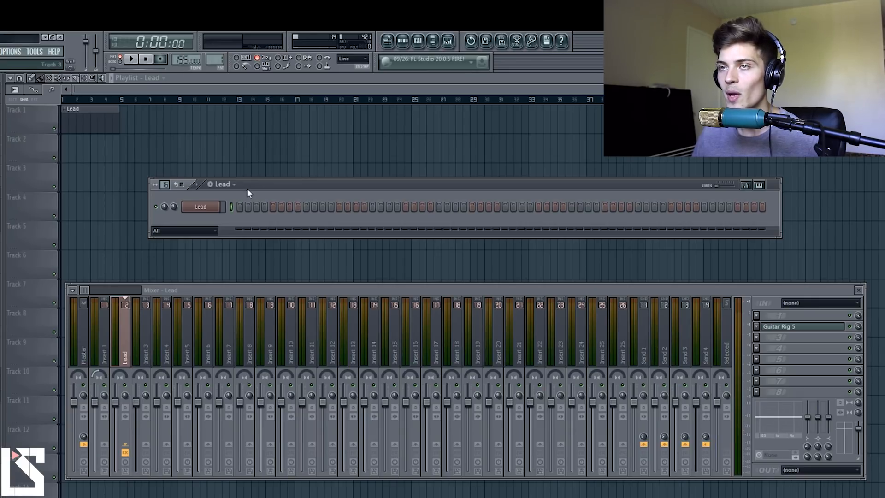
drag(251, 189, 258, 192)
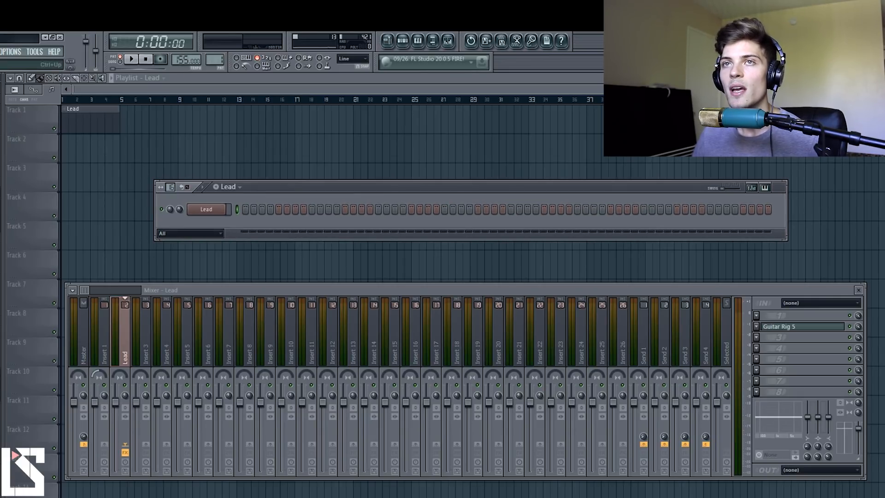
click(859, 290)
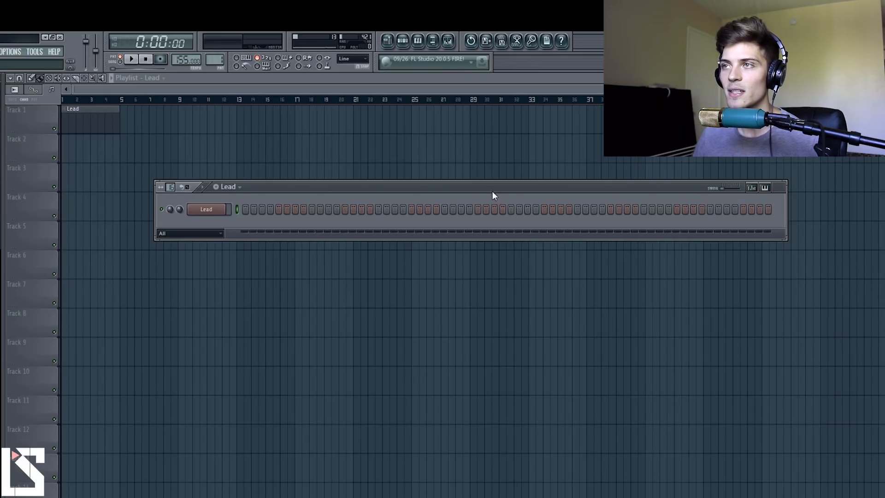
drag(494, 193, 493, 199)
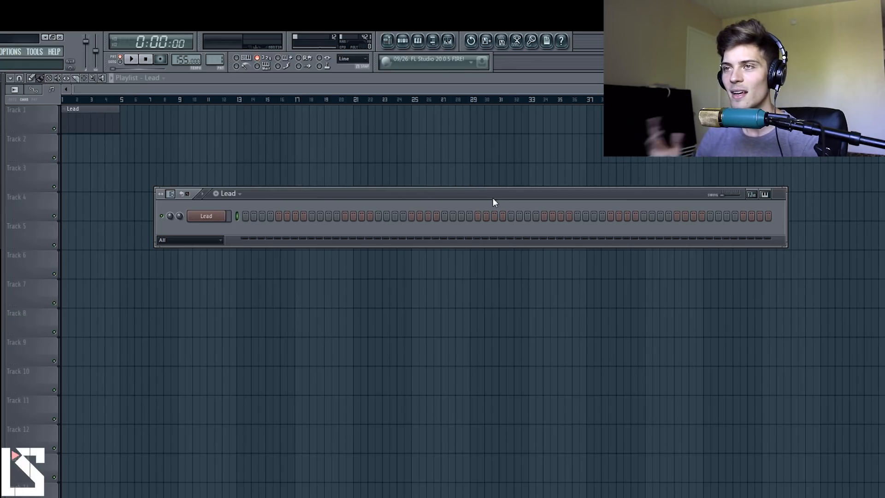
Step: Turn on the metronome and open the piano roll for the Lead channel
click(243, 66)
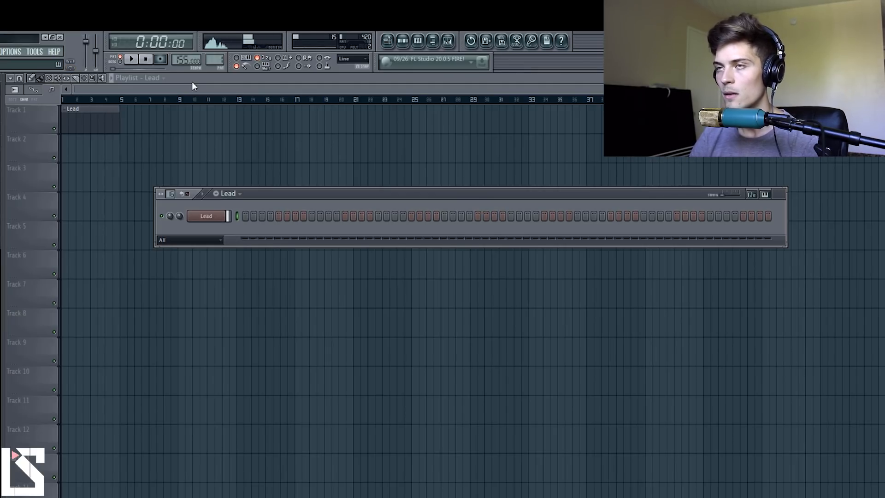
right_click(210, 210)
click(244, 215)
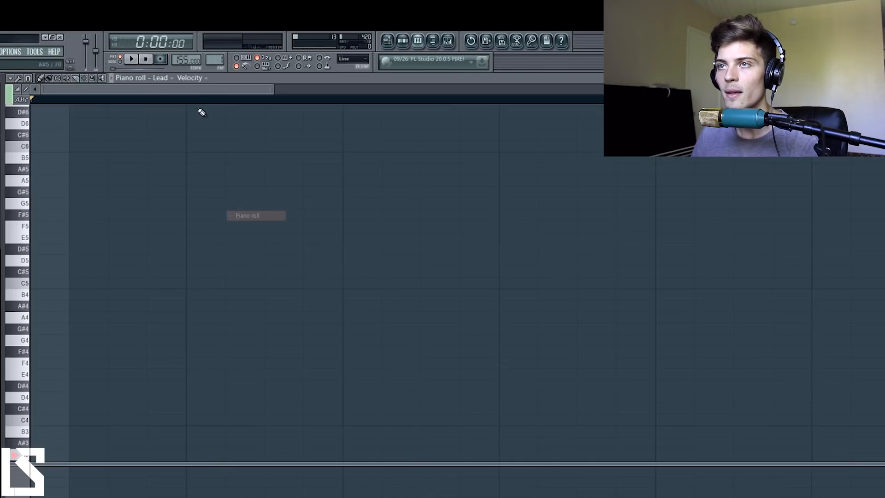
Step: Arm recording and record a two-bar melody into the Lead channel's piano roll
scroll(456, 284, down, 1)
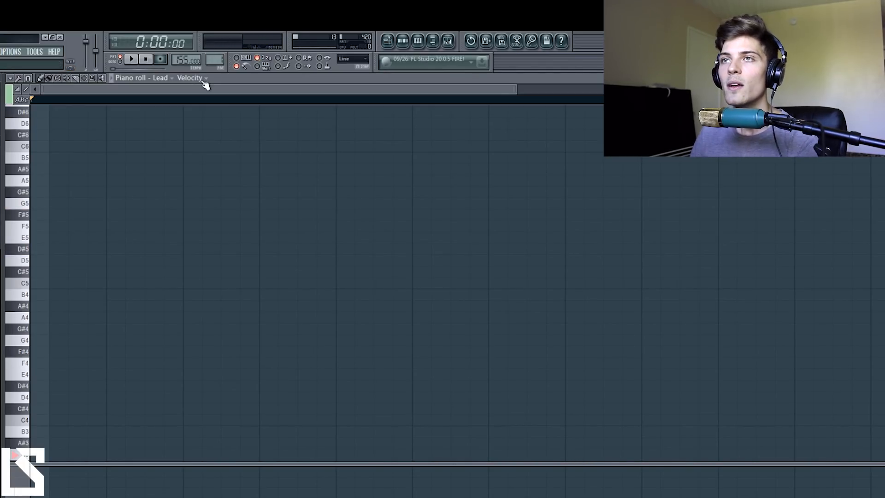
scroll(205, 90, down, 6)
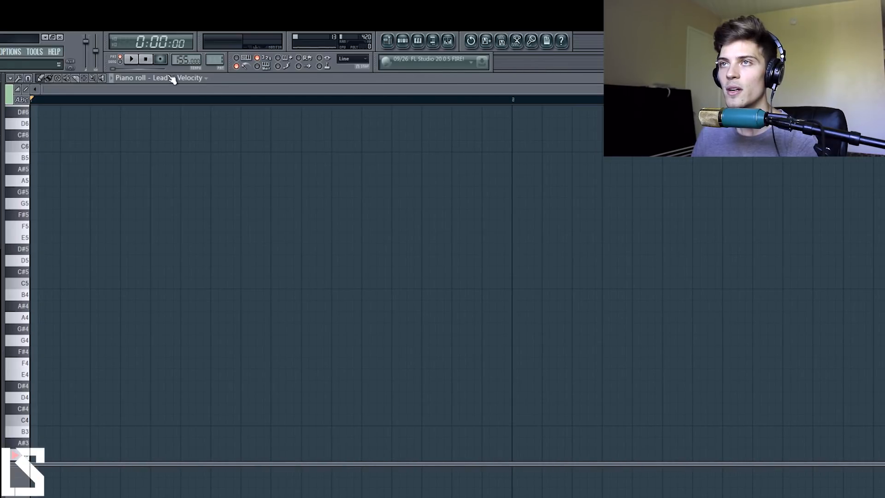
scroll(126, 92, down, 2)
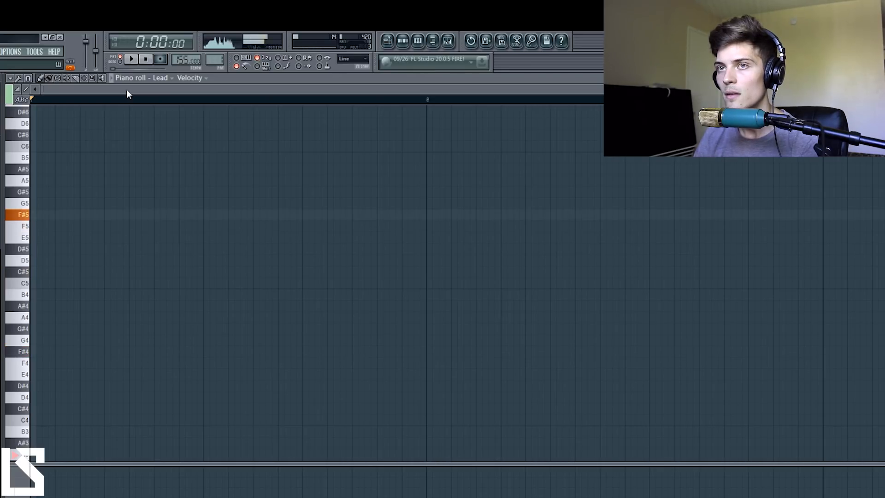
scroll(142, 87, down, 2)
click(160, 59)
click(392, 415)
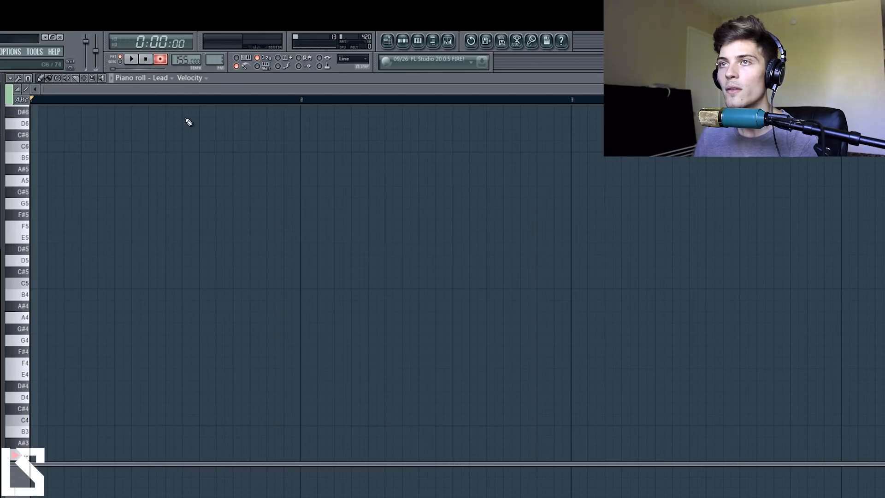
scroll(189, 91, down, 2)
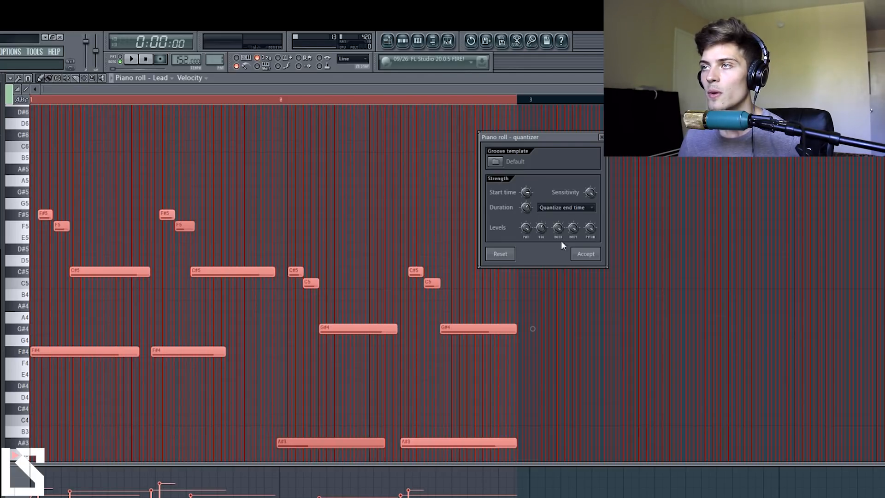
Step: Quantize the recorded notes with the Default groove template and the Quantize end time option, leaving them deselected
click(585, 254)
key(ctrl+d)
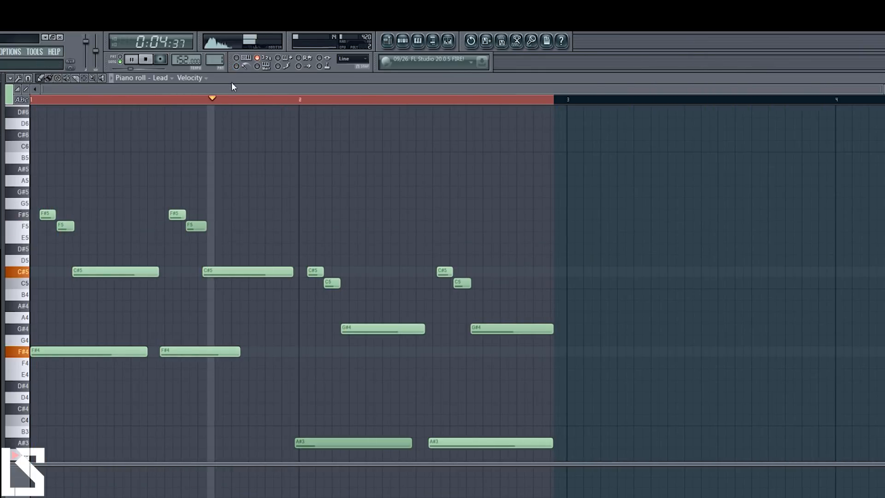
Step: Align the first A#3 note to the start of bar 2 and extend the preceding C#5 note up to that bar line
key(space)
scroll(306, 428, up, 3)
drag(310, 442, 316, 442)
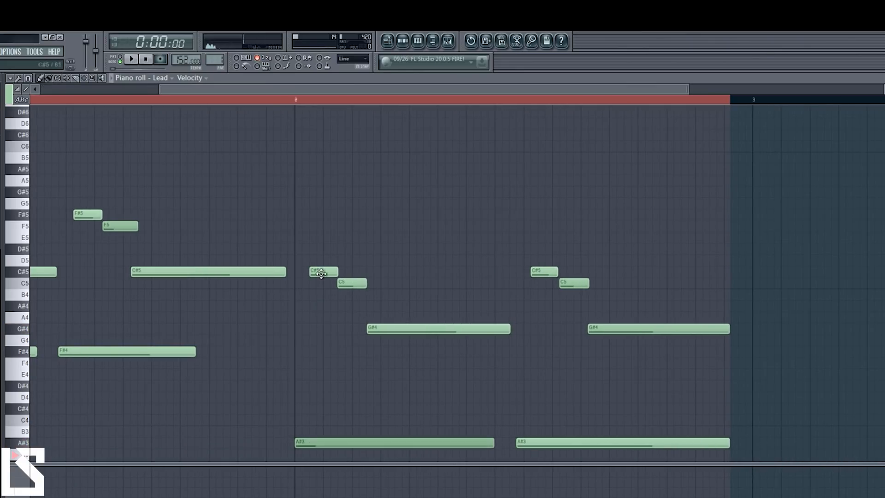
key(space)
double_click(264, 100)
drag(285, 273, 292, 273)
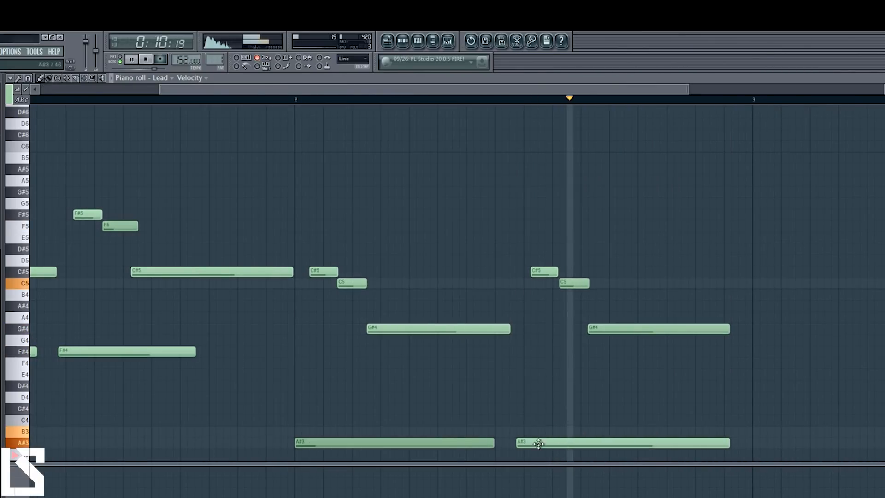
Step: Move the second group of notes in bar 2, starting with A#3, C#5 and C5, slightly later in time
drag(538, 443, 547, 442)
key(space)
drag(552, 275, 560, 276)
drag(567, 286, 575, 286)
key(space)
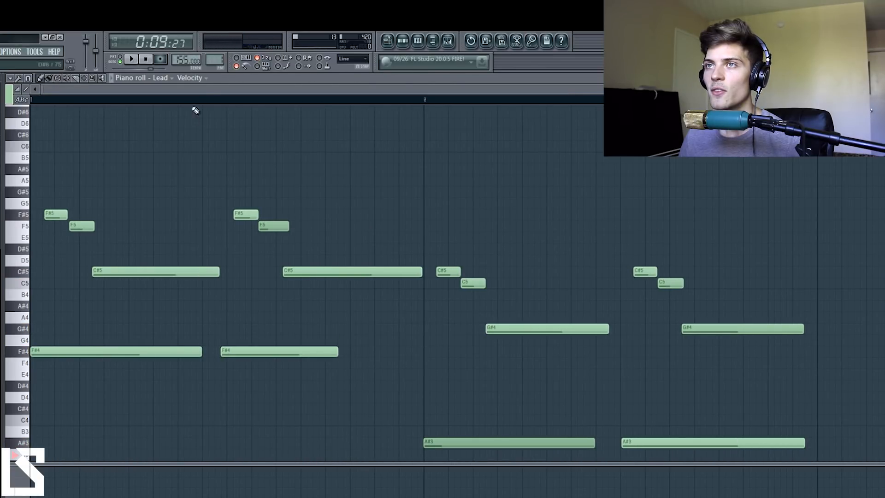
Step: Show the channel rack and play back the edited Lead melody to check its timing
scroll(206, 86, down, 3)
click(402, 42)
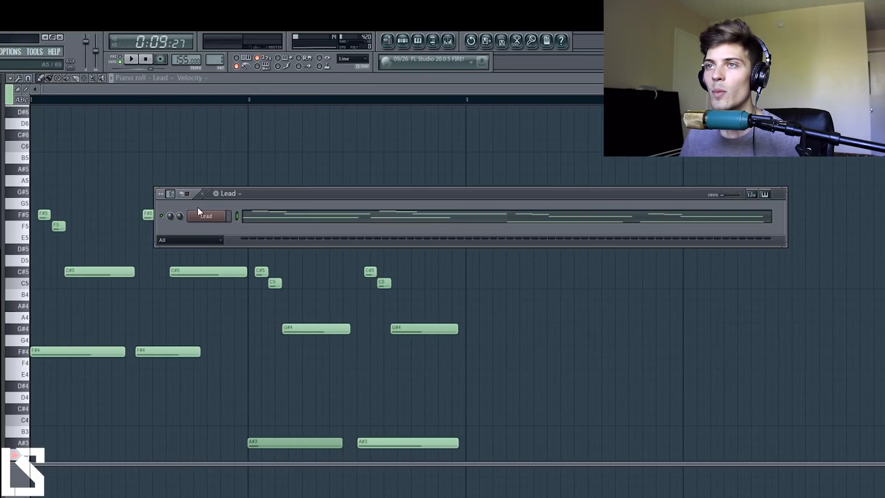
key(space)
key(space)
click(146, 59)
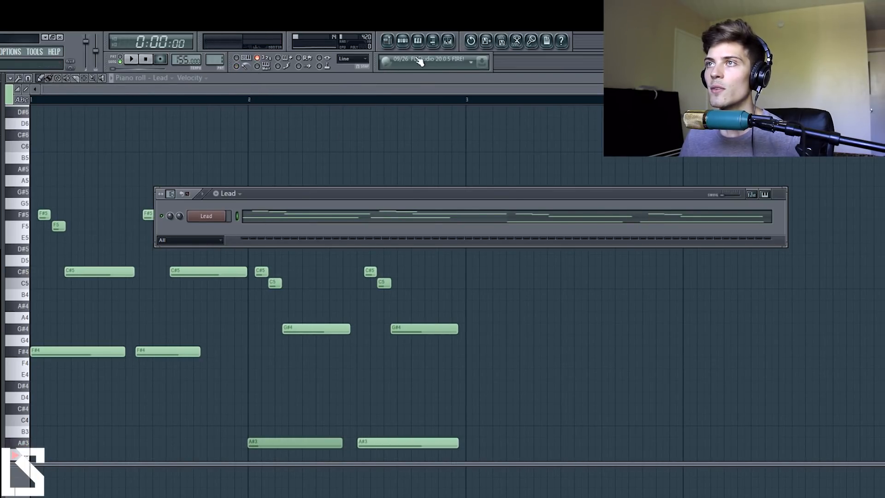
Step: Open the mixer and load the H-Delay Stereo effect into slot 4 of the Lead track
click(449, 40)
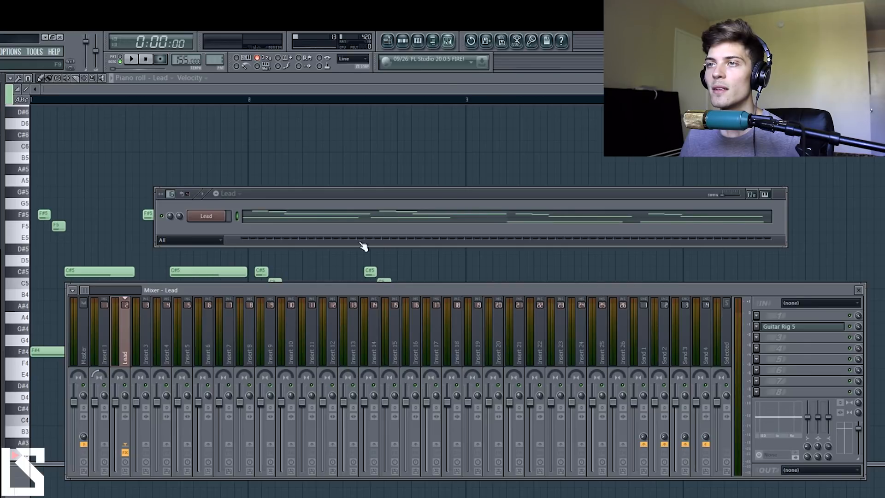
click(757, 349)
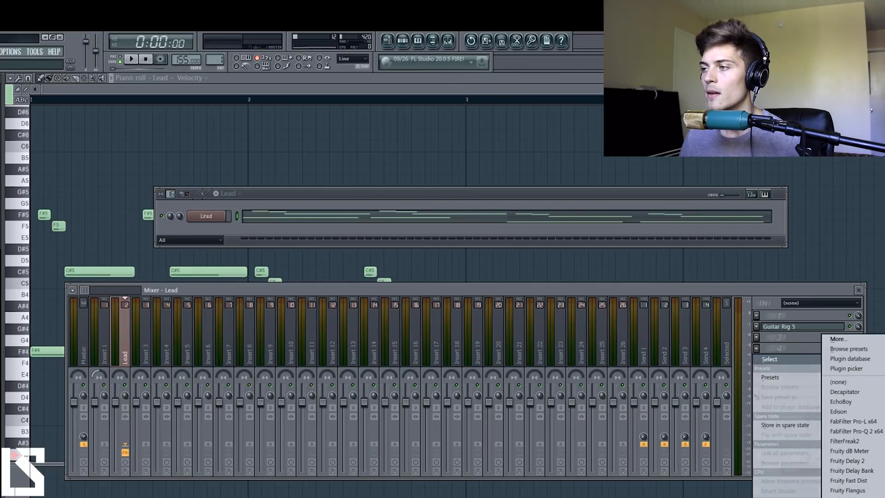
click(853, 494)
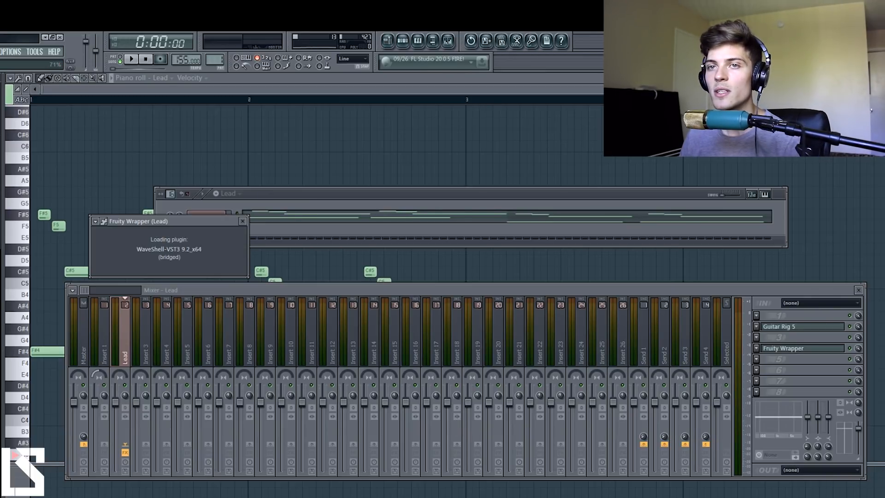
Step: Configure H-Delay as a host-synced 1/8 ping-pong delay with reduced feedback, 28 dry/wet and narrowed high-pass and low-pass filters
drag(222, 287, 240, 288)
click(269, 252)
drag(349, 283, 350, 293)
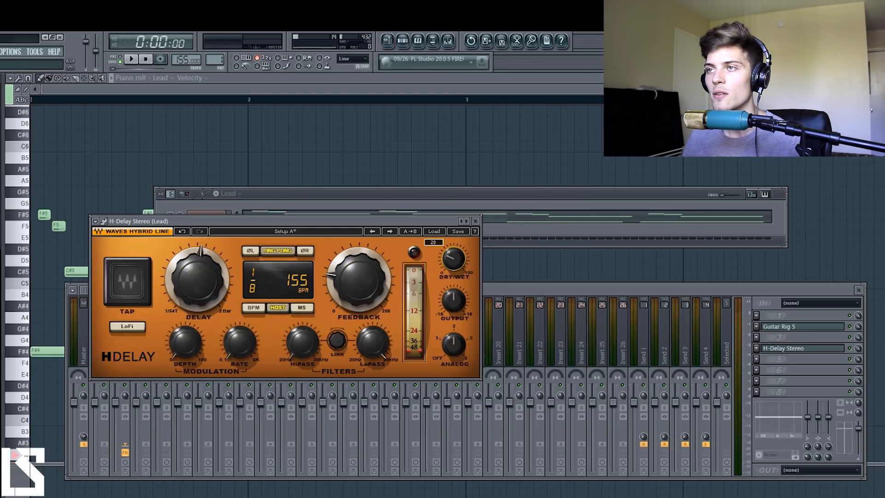
drag(380, 343, 380, 353)
drag(303, 347, 303, 337)
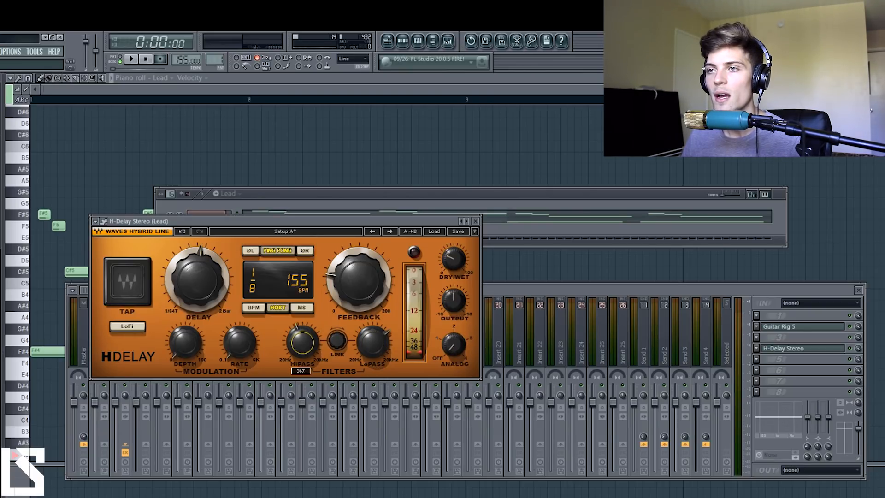
Step: During playback, raise H-Delay's dry/wet mix, set feedback to 68 and delay time to 1/4, and close the plugin
key(space)
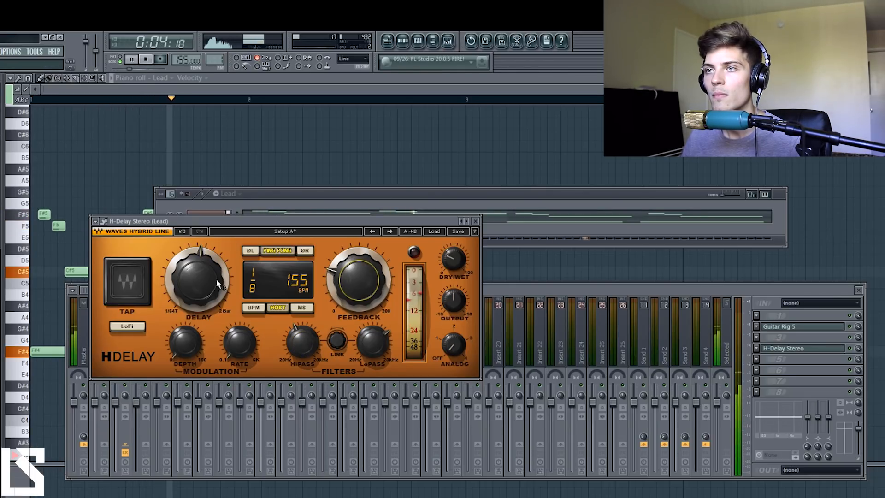
drag(454, 261, 454, 258)
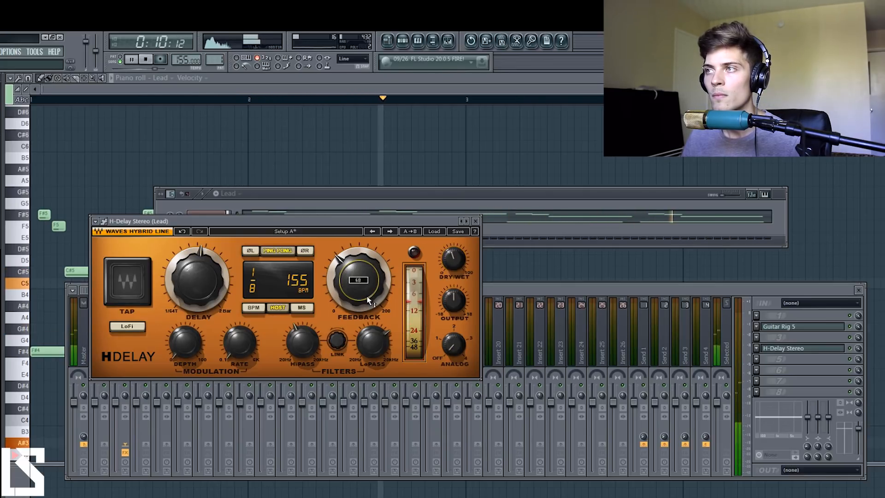
drag(200, 281, 200, 280)
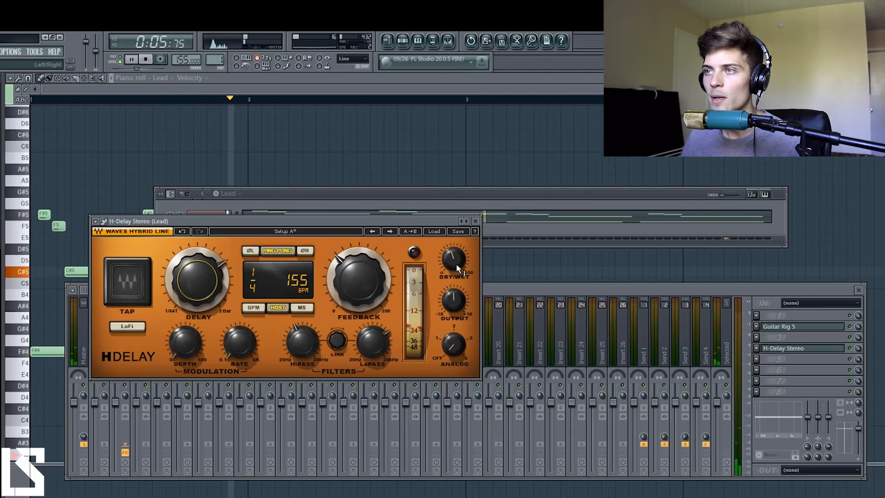
click(476, 221)
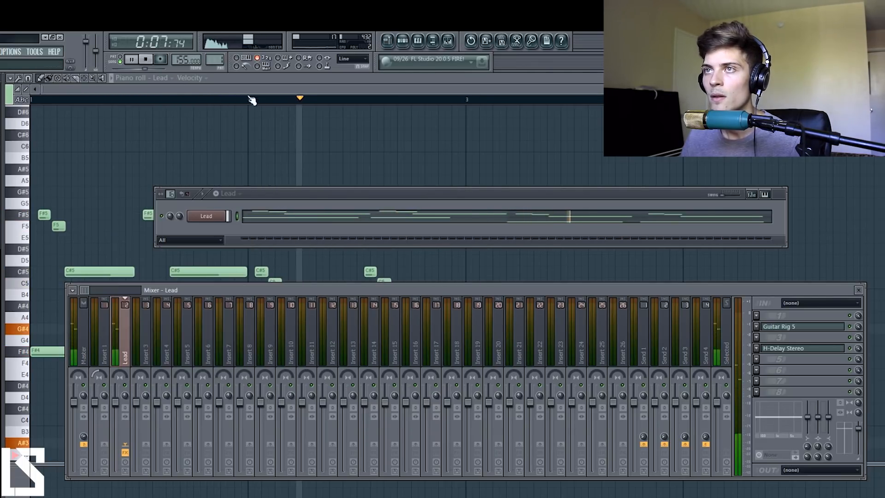
Step: Return to the Lead piano roll and nudge the first C#5 note in bar 1 slightly later
click(249, 90)
scroll(249, 90, up, 1)
scroll(248, 92, up, 1)
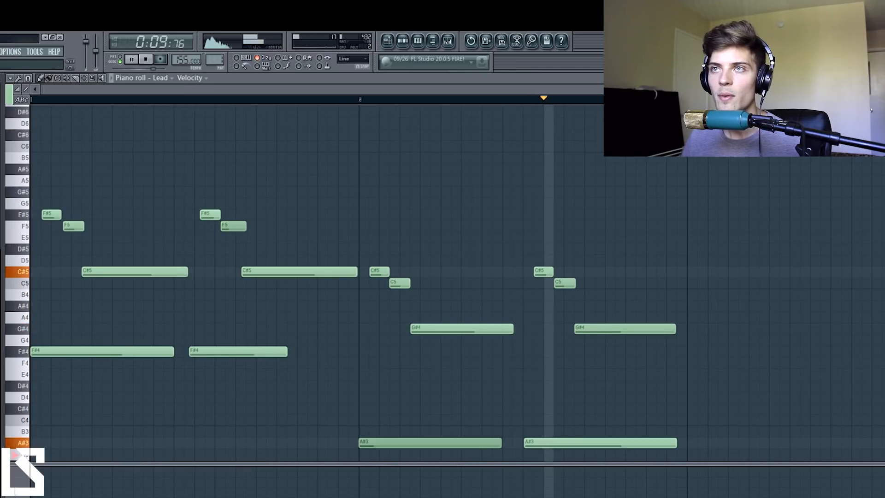
scroll(198, 92, up, 1)
scroll(167, 87, up, 2)
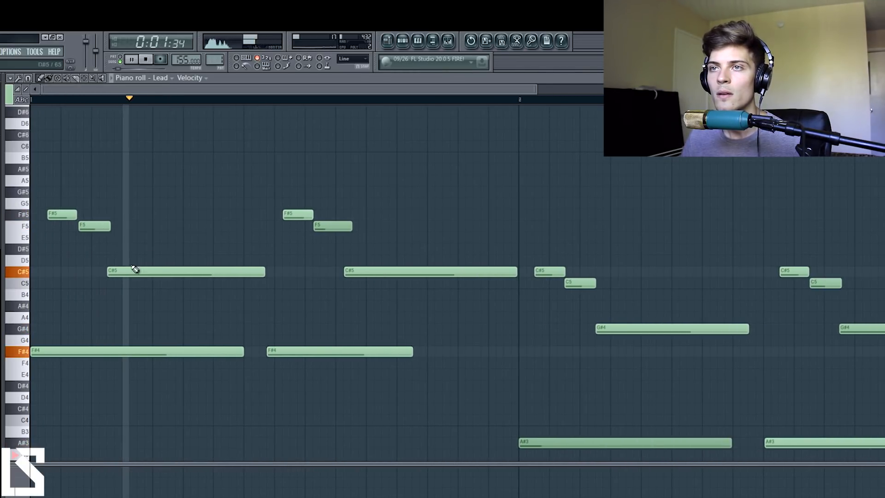
drag(132, 276, 134, 275)
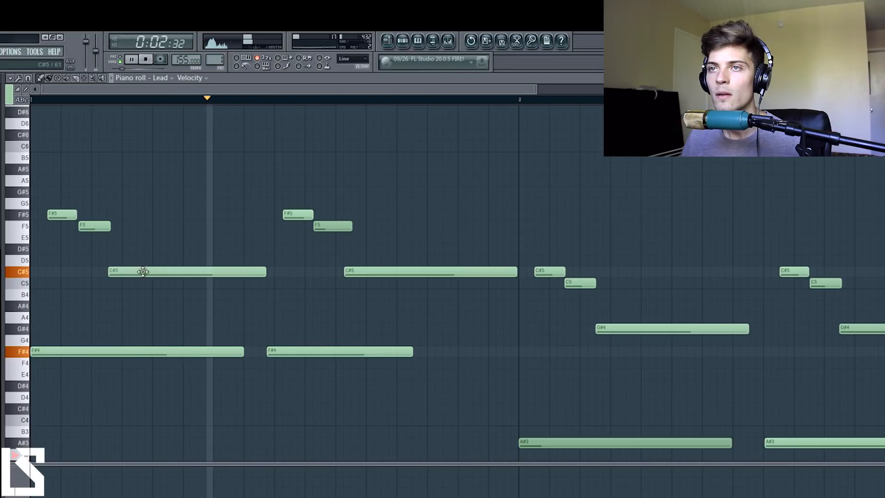
Step: Stop playback of the Lead pattern and add Omnisphere as a new instrument channel
click(404, 41)
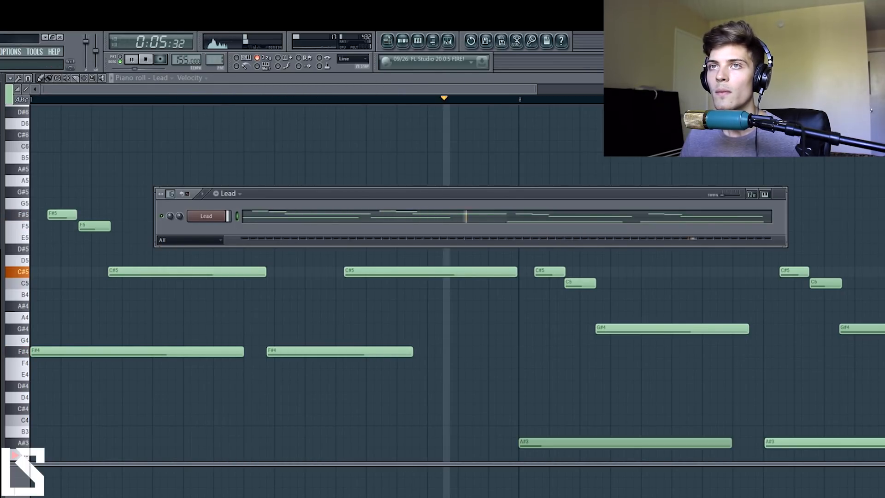
key(space)
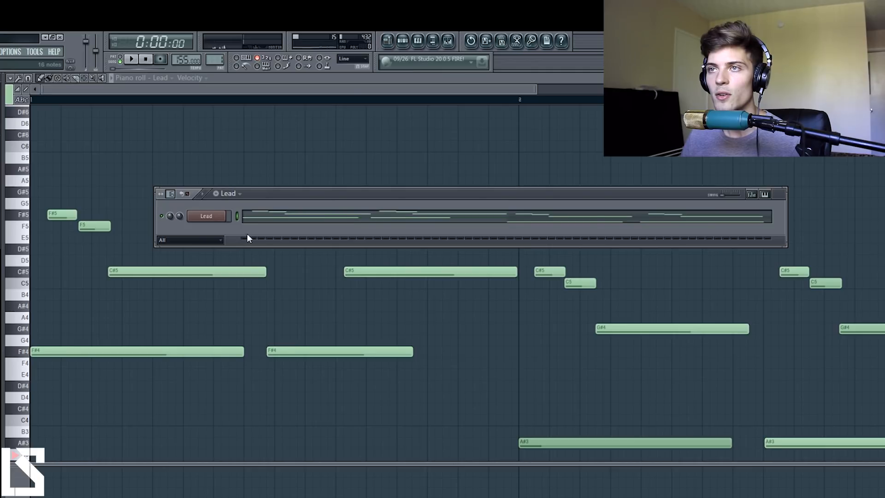
click(1, 52)
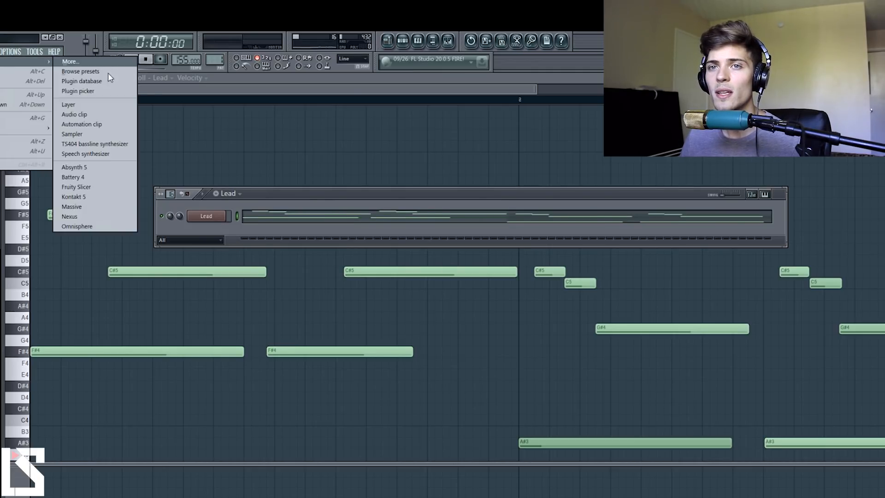
mouse_move(24, 62)
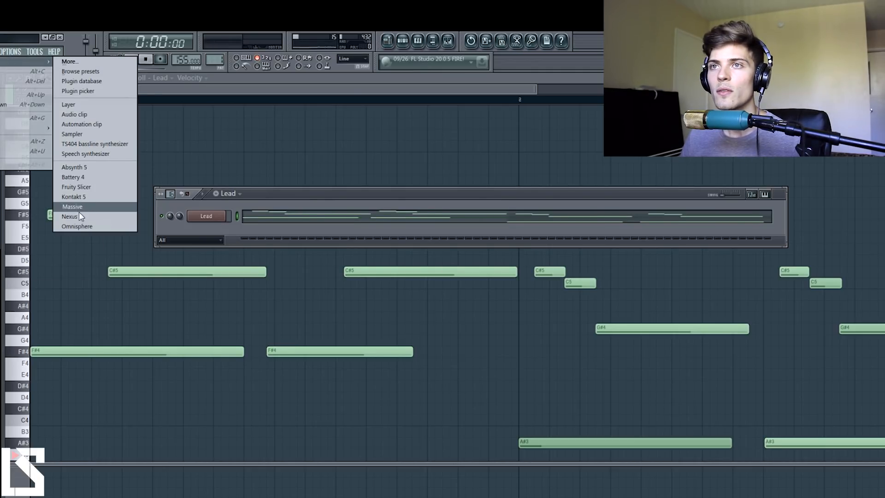
click(74, 226)
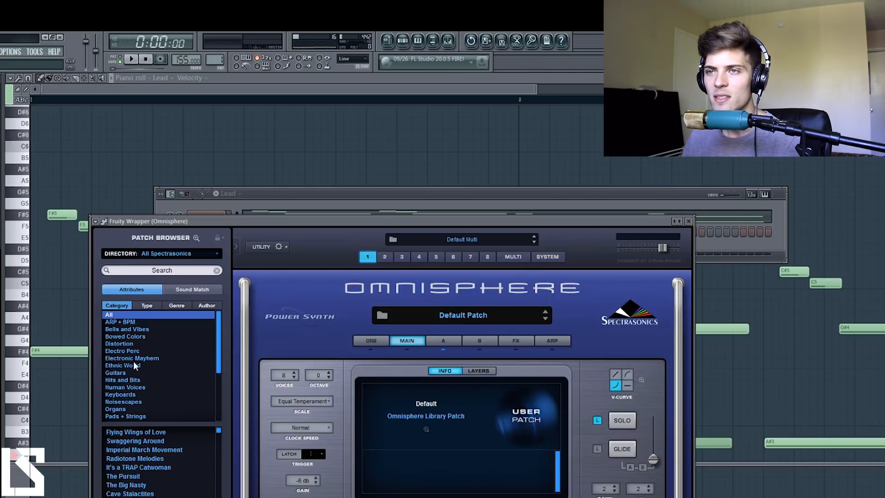
Step: Load the Baritone Guitar b patch from Omnisphere's Guitars category and close the plugin window
click(123, 373)
click(142, 439)
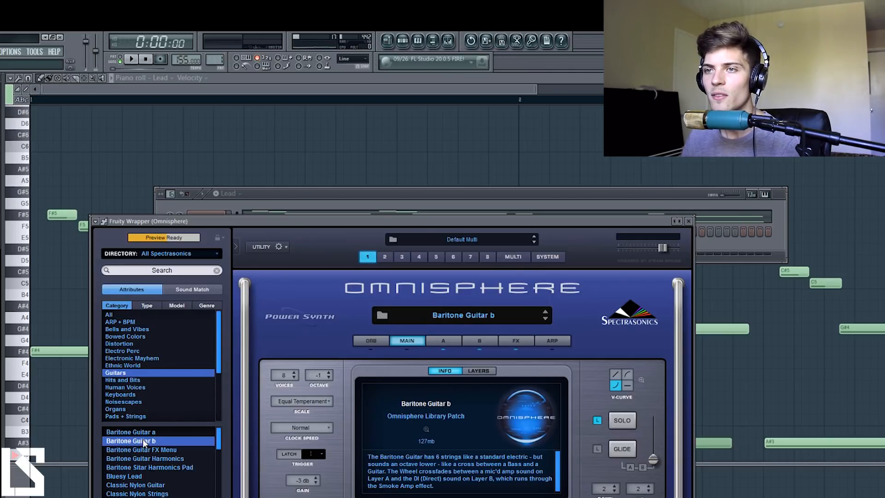
click(688, 221)
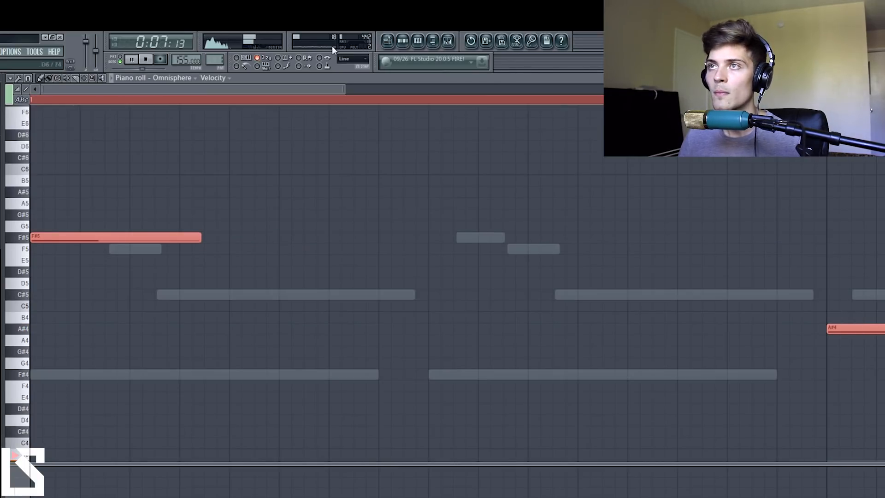
Step: Play back the Lead and Omnisphere parts together from the channel rack
click(404, 43)
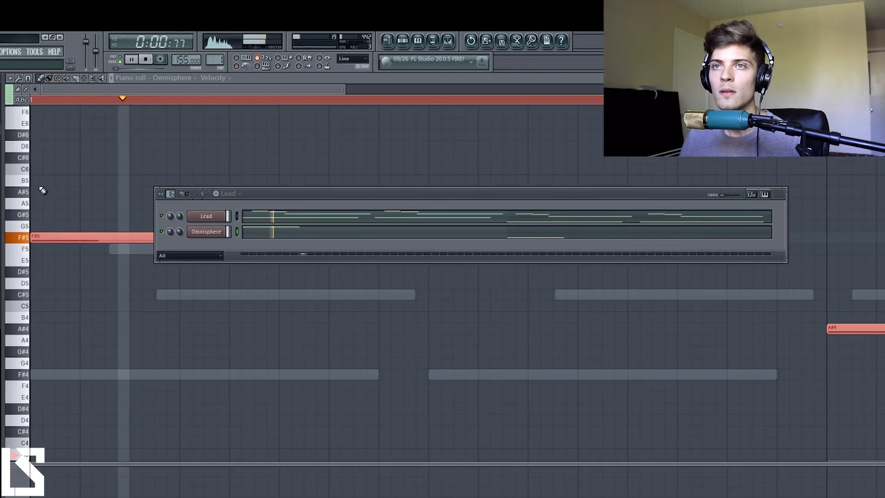
key(space)
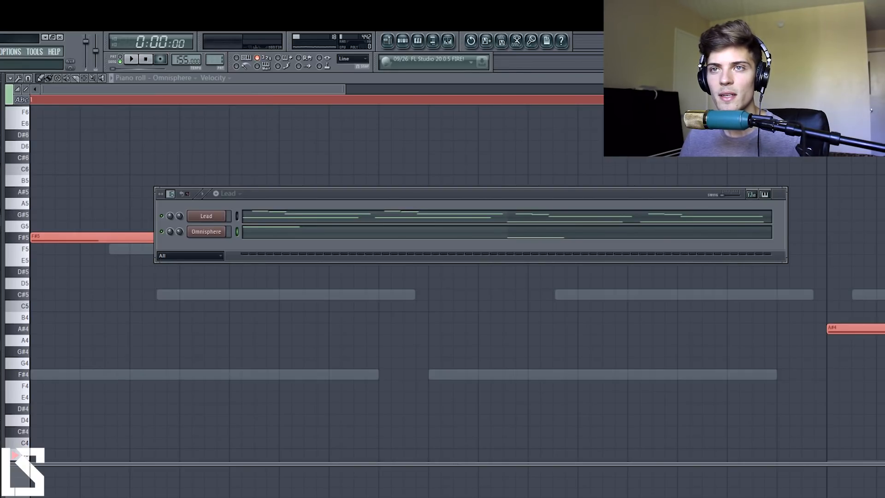
key(space)
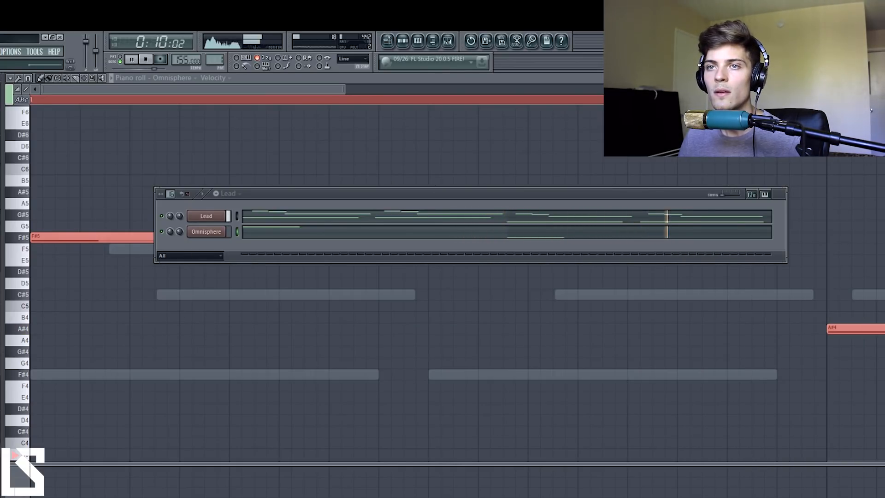
Step: Add the HH Woah sample as a normalized channel and fill its pattern on each 2 steps
drag(231, 249, 232, 251)
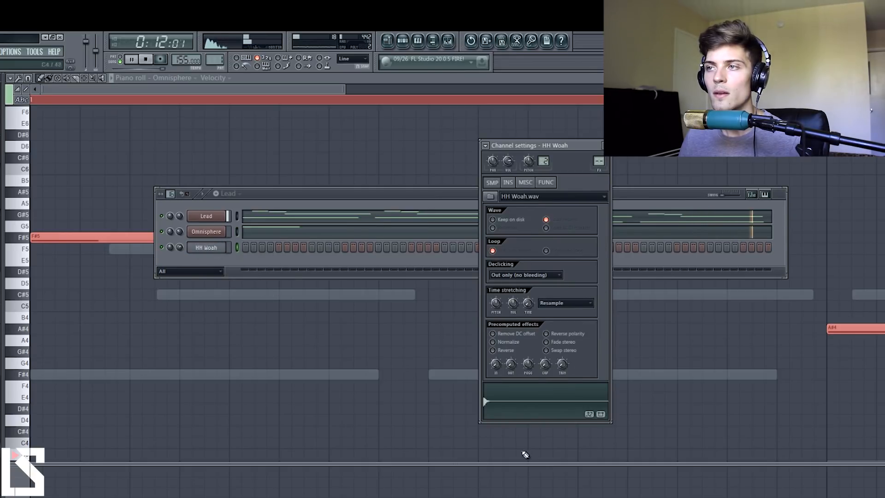
click(493, 342)
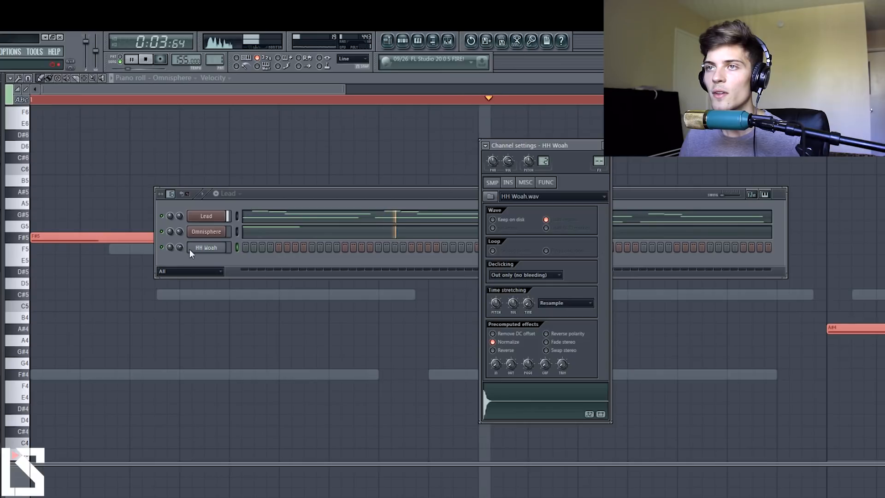
right_click(226, 246)
click(261, 320)
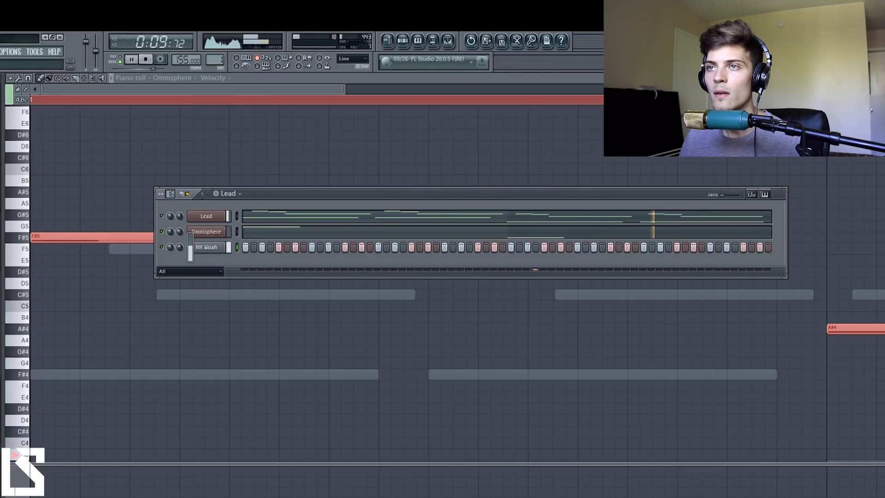
Step: Add the WillAFool Clap sample as a channel, place claps on steps 9, 25, 41 and 57, and close its settings
click(206, 247)
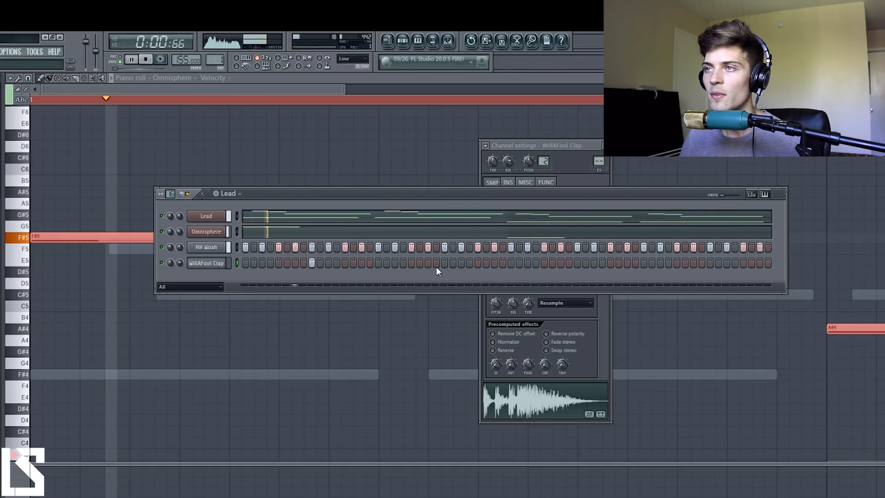
click(443, 264)
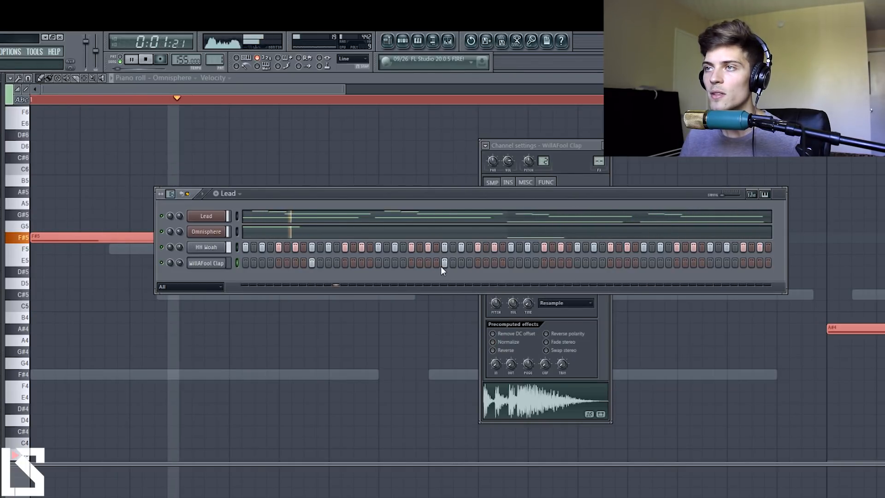
click(577, 262)
click(711, 264)
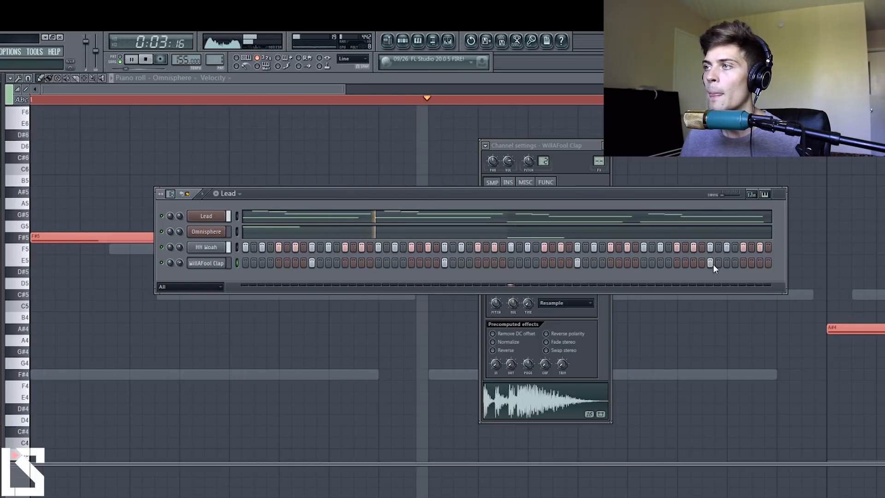
click(605, 145)
Step: Convert the HH Woah step pattern to piano roll notes for detailed editing
right_click(199, 246)
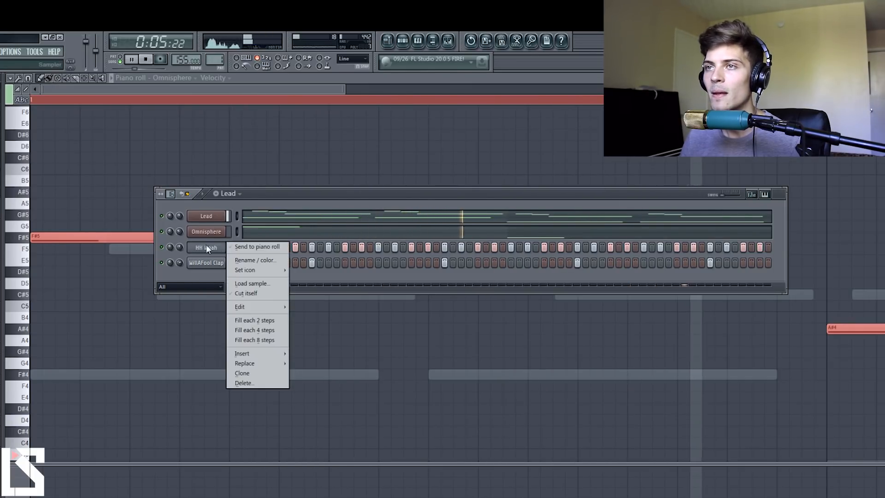
click(240, 247)
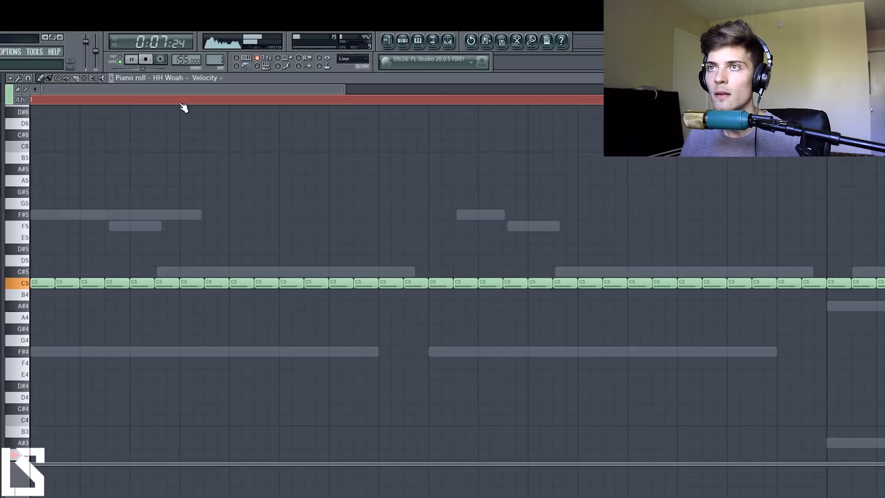
drag(354, 90, 399, 89)
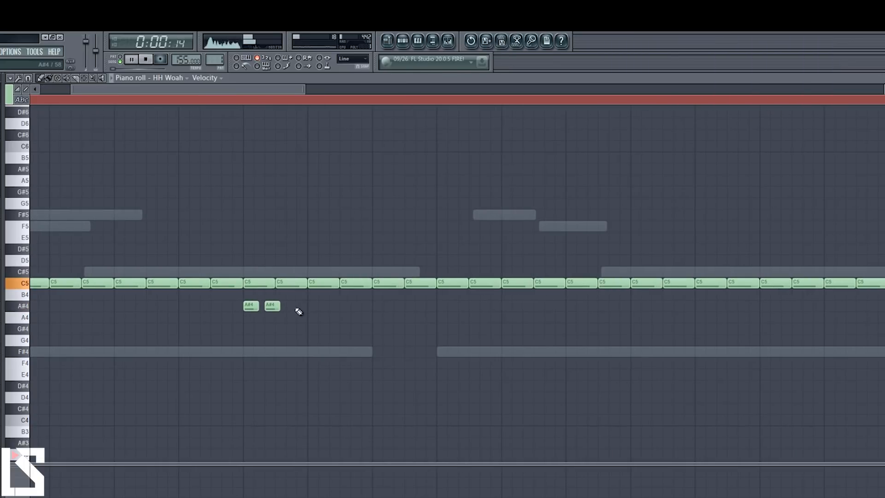
Step: Replace the eleventh and twelfth C5 hi-hat notes in bar 1 with a fading roll of six short notes
click(295, 306)
right_click(277, 283)
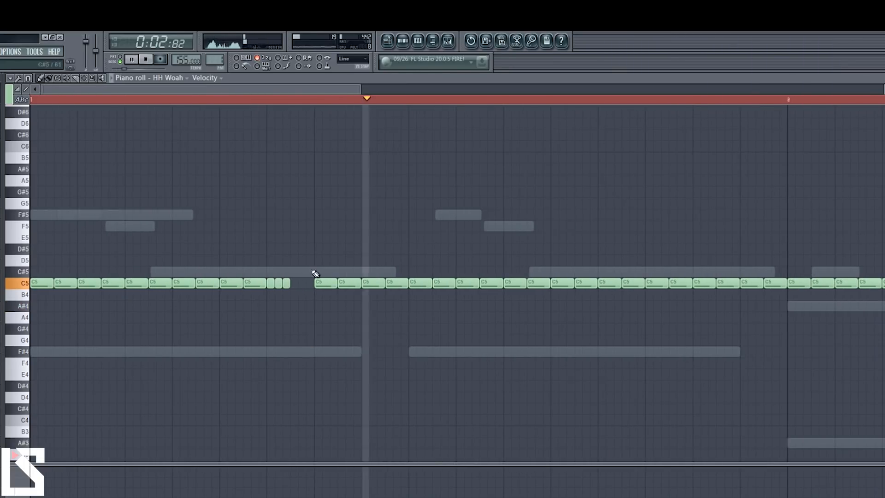
key(space)
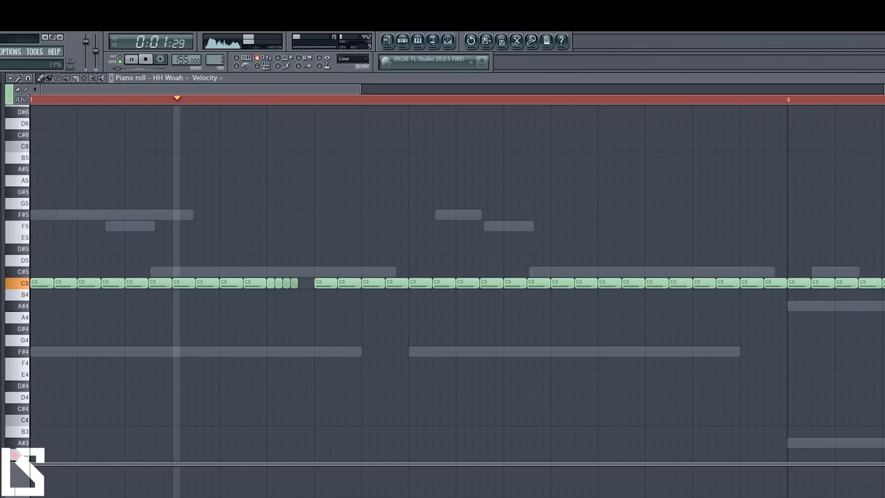
click(302, 283)
click(309, 284)
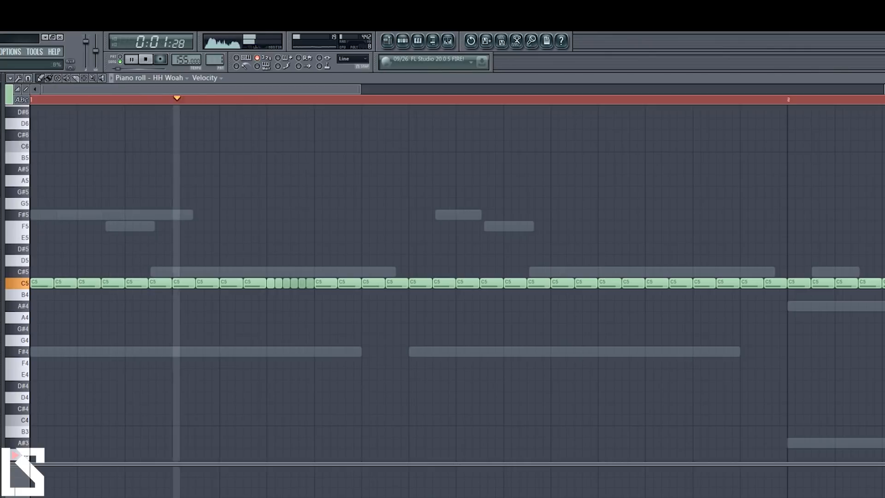
scroll(226, 273, down, 2)
scroll(226, 273, down, 2)
key(space)
key(space)
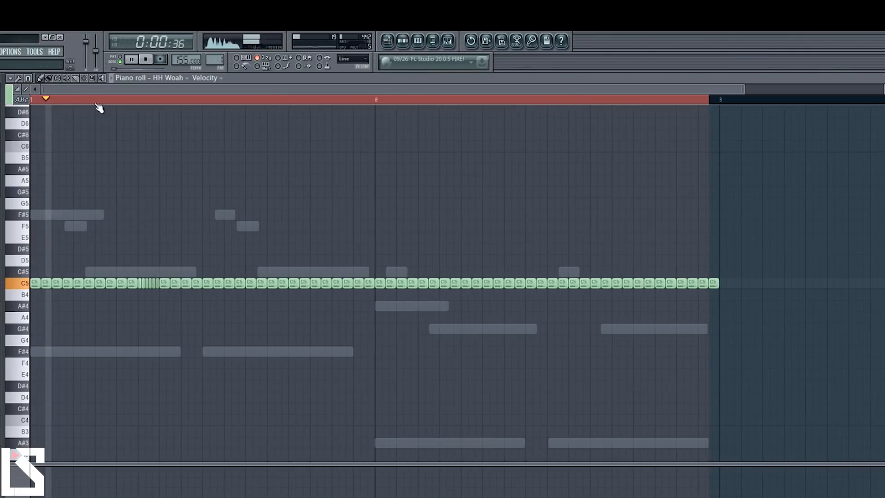
Step: Replace the ninth C5 hi-hat note in bar 1 with three short, evenly spaced C5 notes
scroll(99, 109, up, 2)
key(space)
drag(187, 283, 177, 283)
scroll(150, 109, up, 1)
click(279, 284)
click(289, 284)
key(space)
Step: Delete the six-note hi-hat roll in bar 1 and fill the gap with regular-length C5 notes
right_click(330, 285)
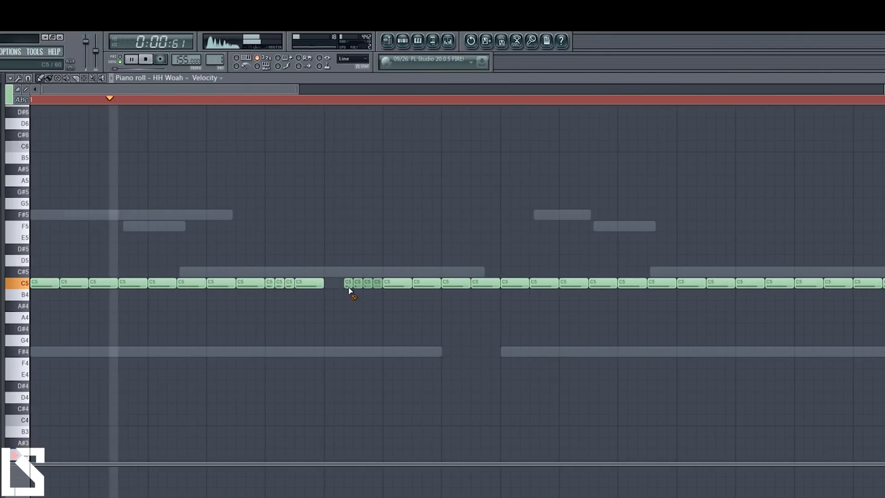
click(326, 286)
key(space)
key(space)
click(362, 285)
right_click(372, 285)
click(357, 284)
click(386, 285)
key(space)
key(space)
key(space)
Step: Raise the second short note of the hi-hat triplet to C#5 and the third to D5
mouse_move(280, 284)
mouse_down()
mouse_move(289, 306)
mouse_move(279, 272)
mouse_up()
key(space)
key(space)
key(space)
drag(289, 307, 290, 261)
scroll(288, 277, down, 2)
scroll(496, 290, down, 2)
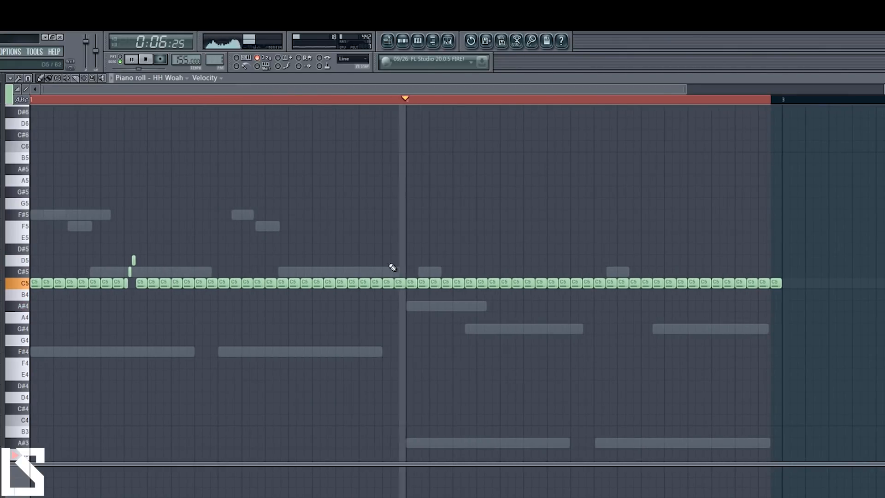
Step: Select all HH Woah notes and randomize their velocities
key(ctrl+a)
key(alt+r)
click(604, 368)
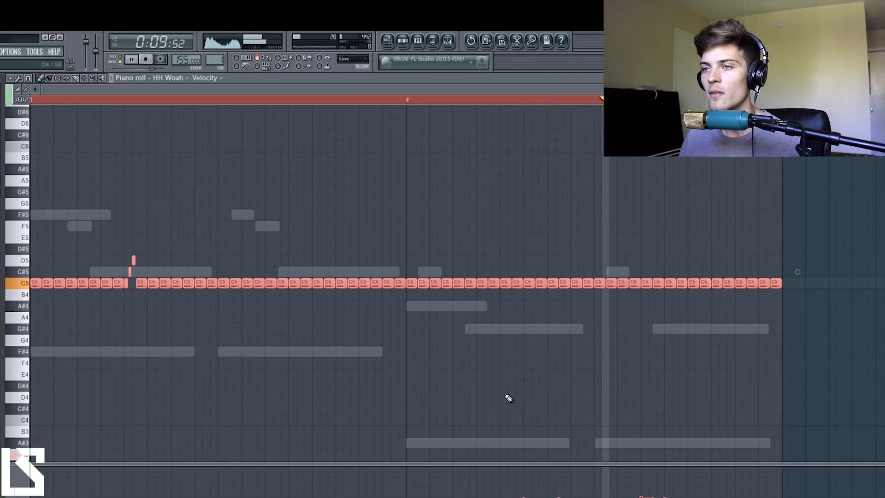
Step: Examine the function settings of the HH Woah channel and close its channel settings window
click(402, 42)
click(210, 248)
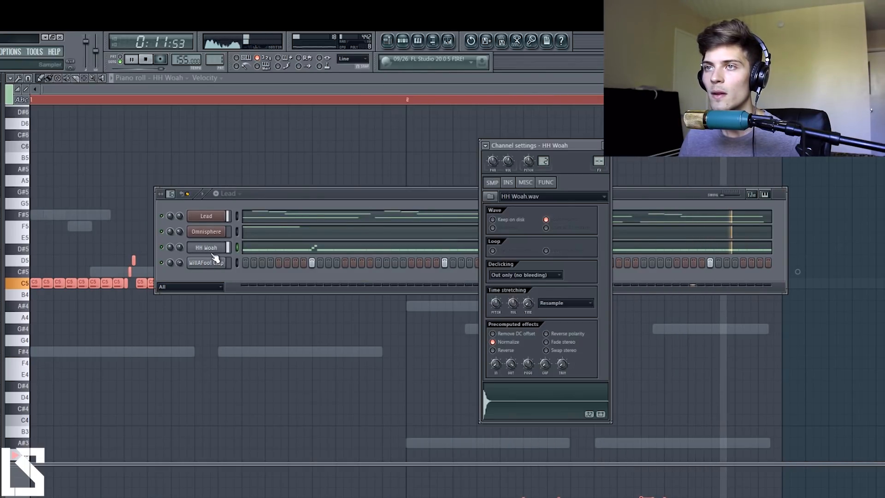
click(547, 183)
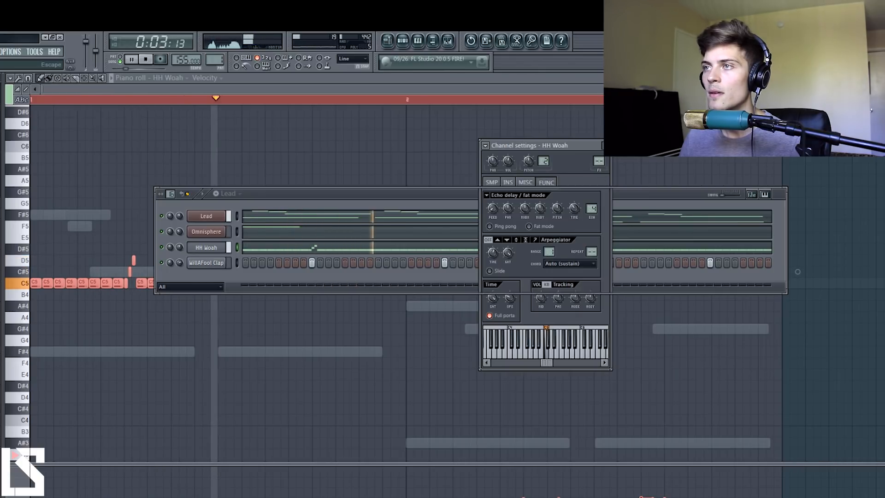
click(606, 145)
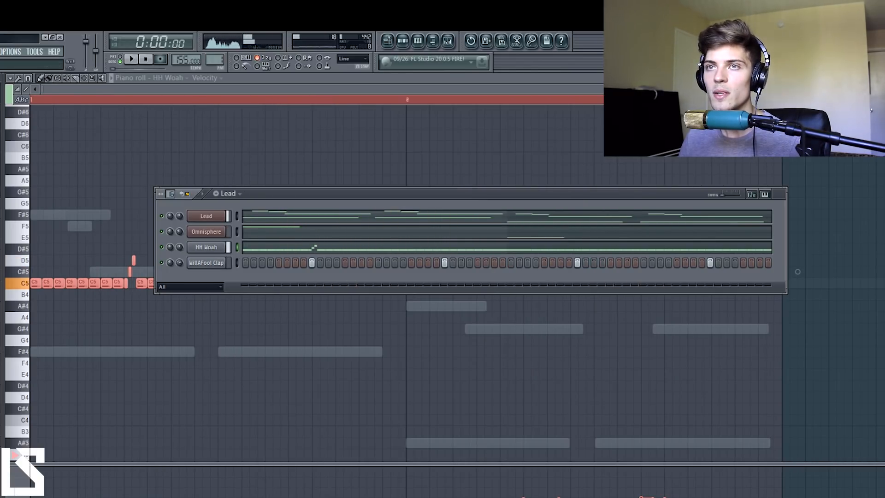
Step: Play back the pattern with the Lead, Omnisphere, hi-hat and clap channels, and stop it
key(space)
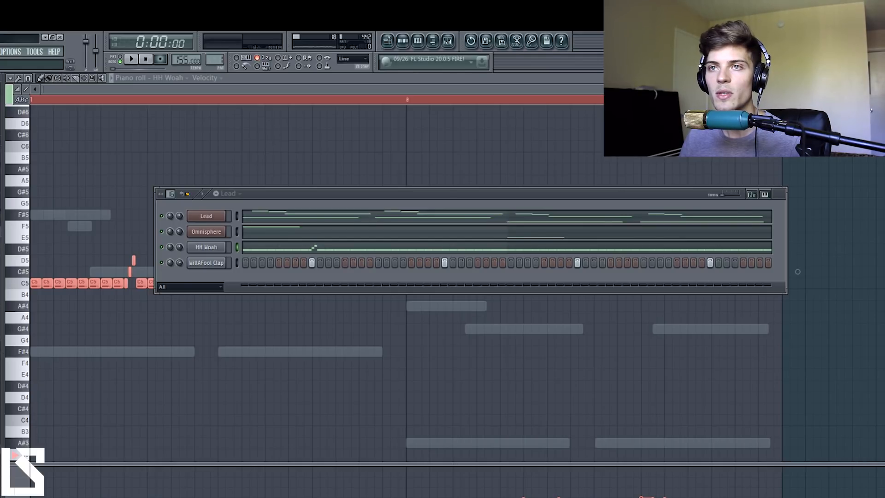
key(space)
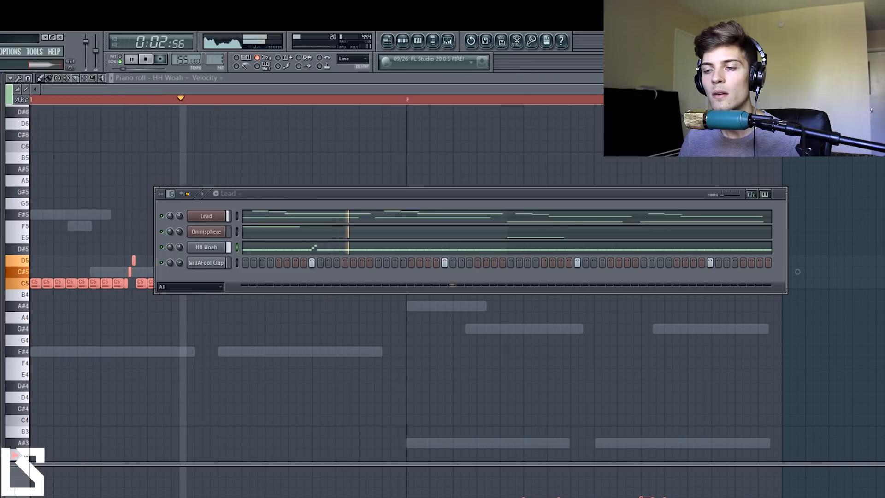
key(space)
Step: Add the 808 Wildin sample as a new channel and open its sample settings
drag(232, 286, 211, 285)
click(211, 279)
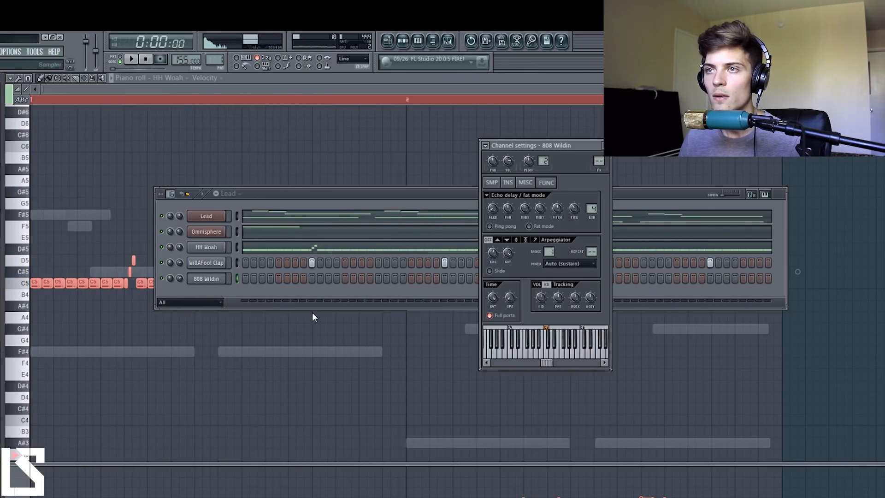
click(494, 183)
Step: Open the 808 Wildin sample in Edison and detect its pitch regions
right_click(541, 402)
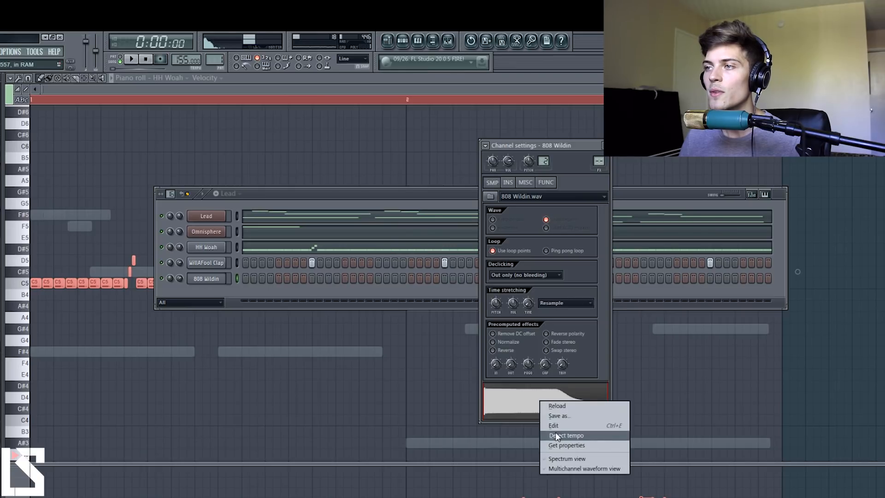
click(555, 426)
right_click(136, 231)
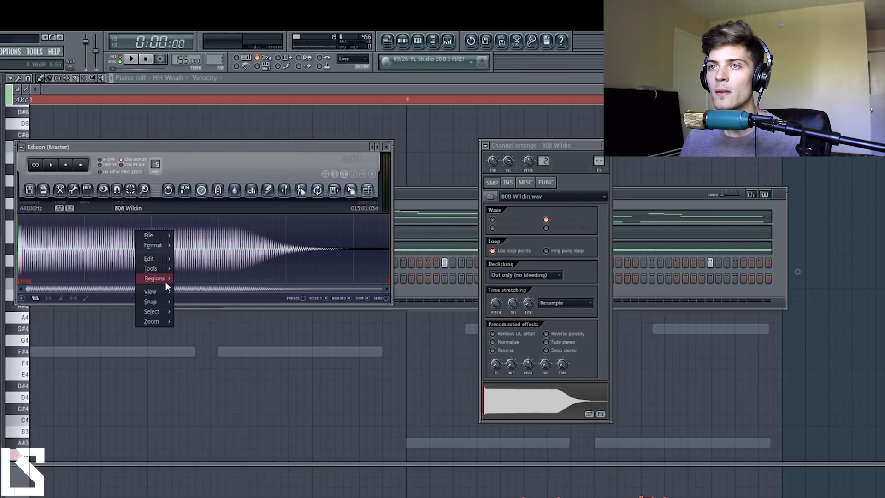
mouse_move(165, 279)
click(223, 408)
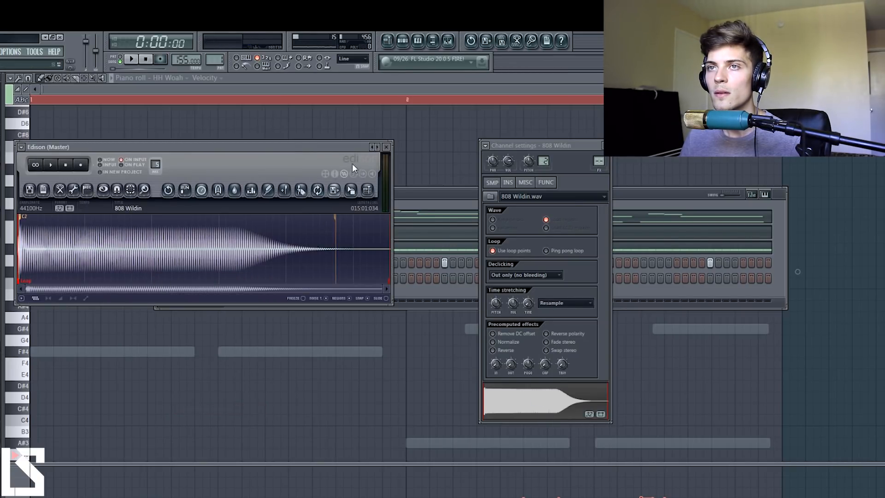
Step: Close Edison and the 808 Wildin channel settings, and play back the pattern with the 808 channel
click(386, 147)
click(206, 278)
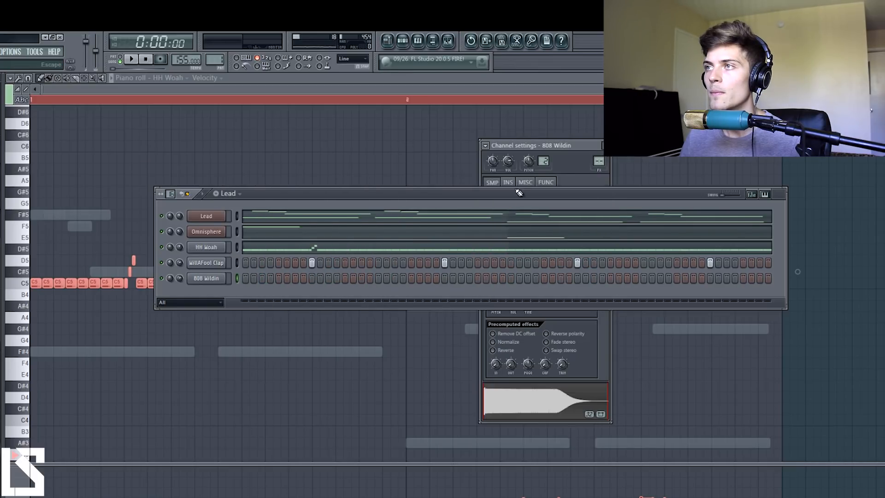
right_click(212, 284)
click(247, 324)
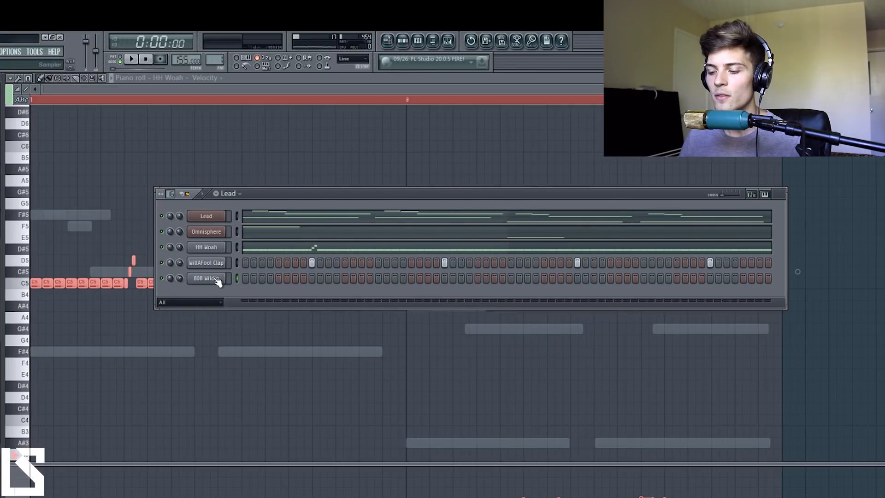
key(space)
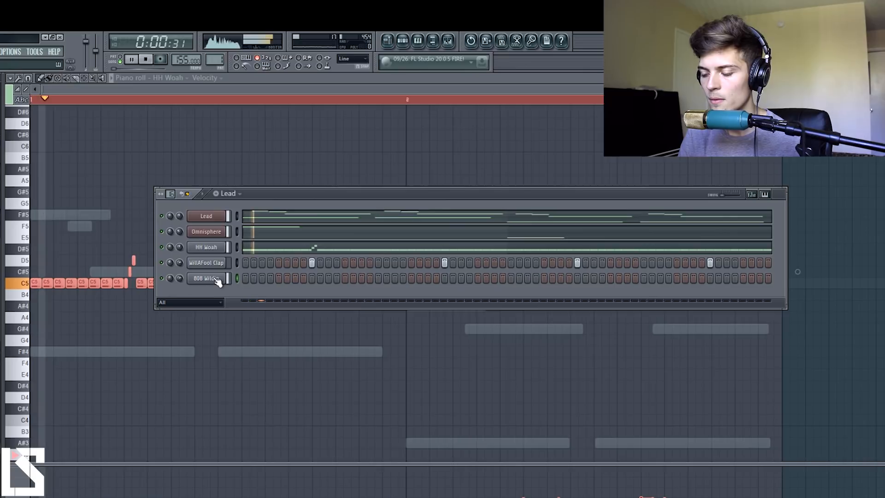
click(206, 278)
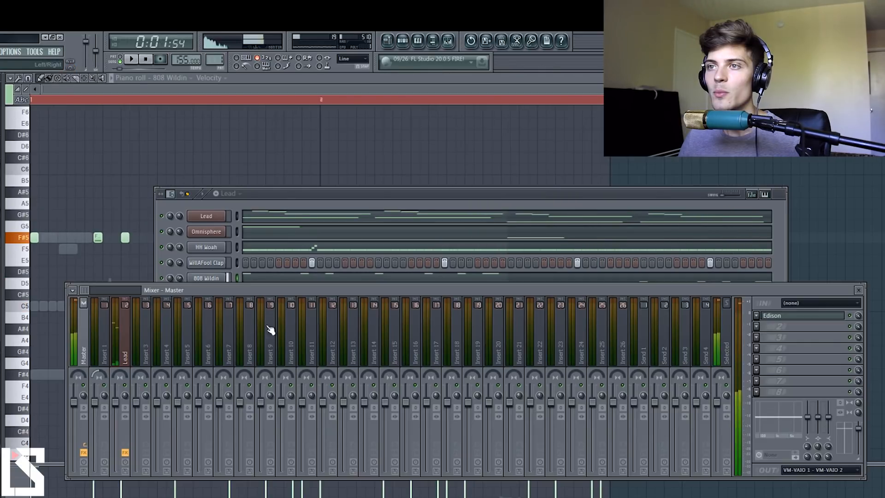
Step: Assign the 808 Wildin channel to mixer insert 8 and load Fruity Fast Dist in its second effect slot
right_click(253, 340)
mouse_move(314, 334)
click(377, 334)
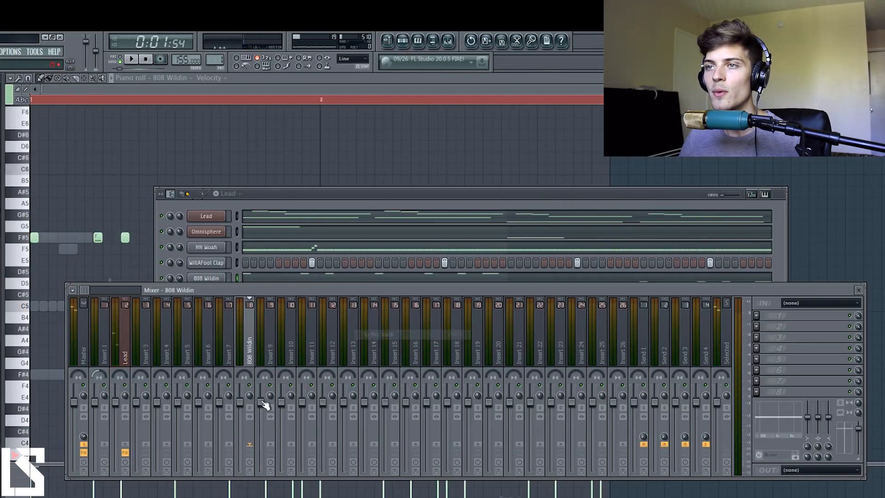
click(757, 327)
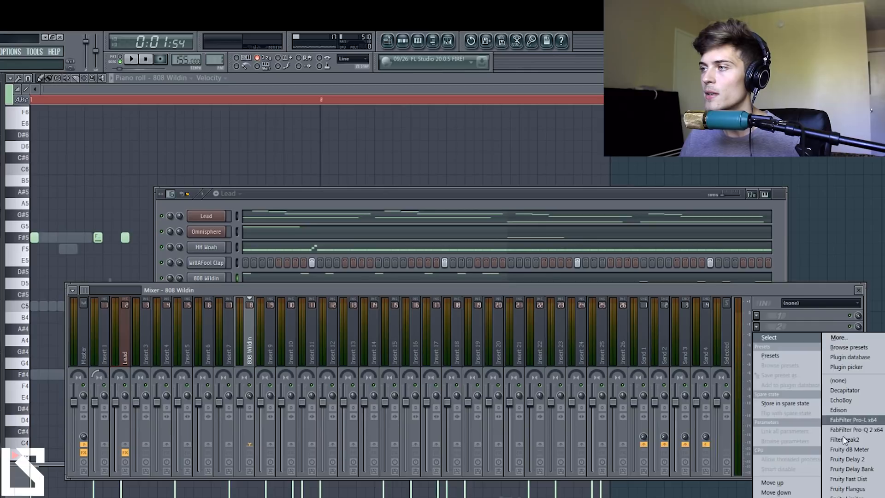
click(851, 480)
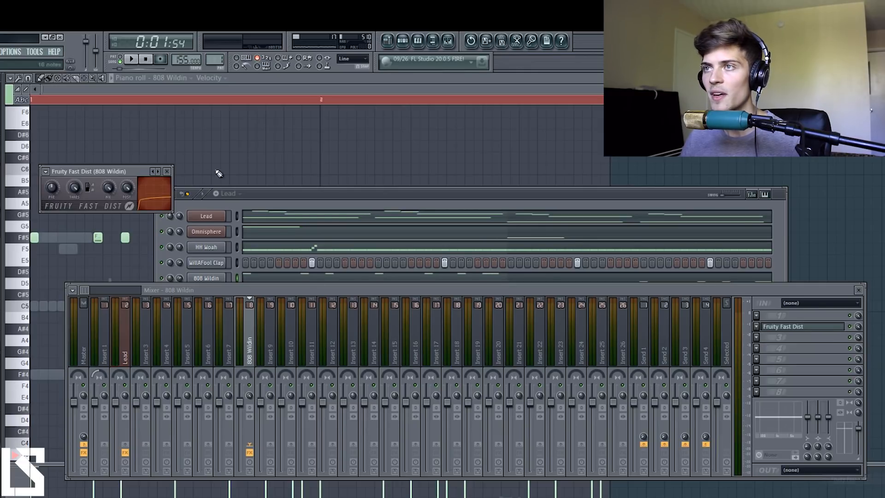
Step: Adjust the Fruity Fast Dist mix level on the 808 insert and browse its presets while the pattern plays
drag(858, 327, 858, 360)
key(space)
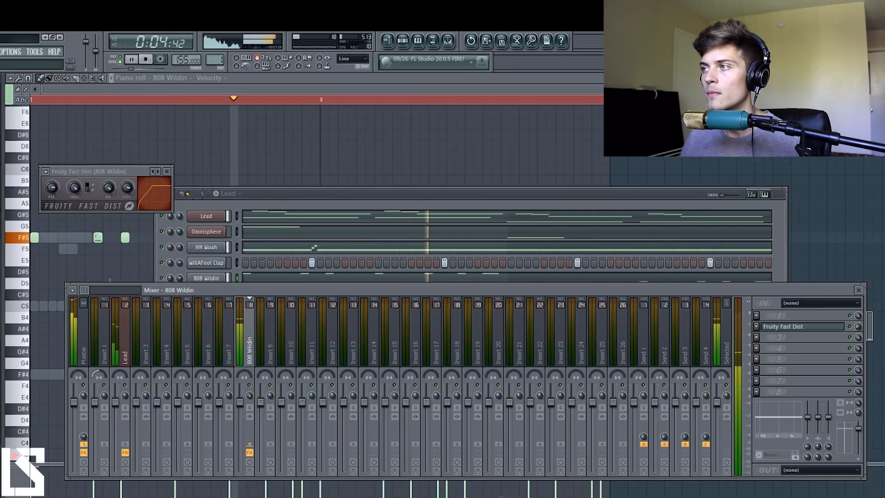
click(157, 172)
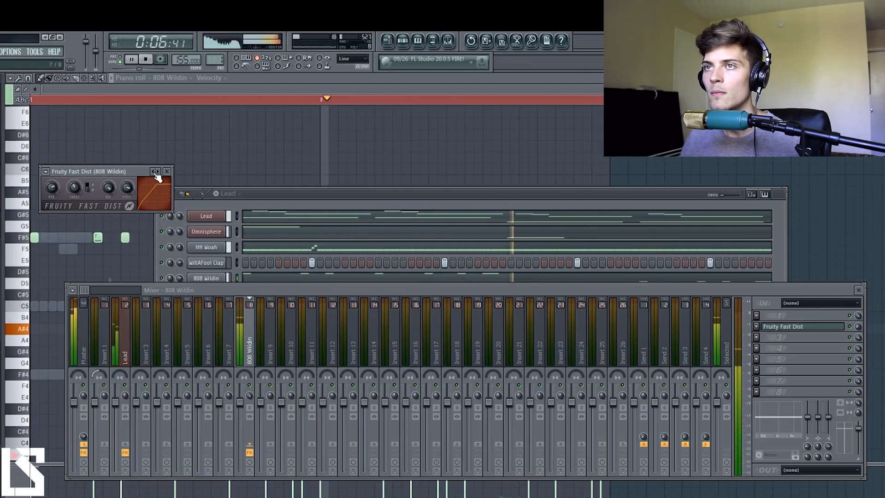
drag(858, 327, 858, 326)
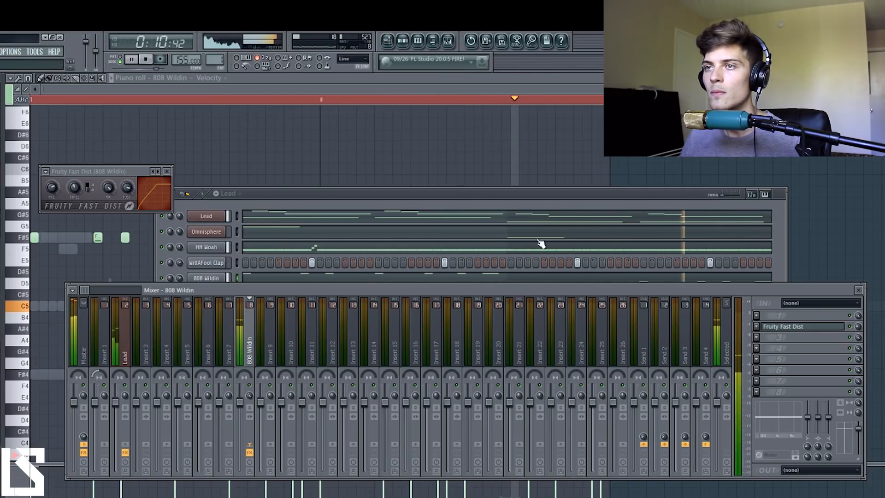
Step: Apply a fade-out to the 808 Wildin sample, close its settings and the mixer, and play back the pattern
click(342, 200)
click(206, 279)
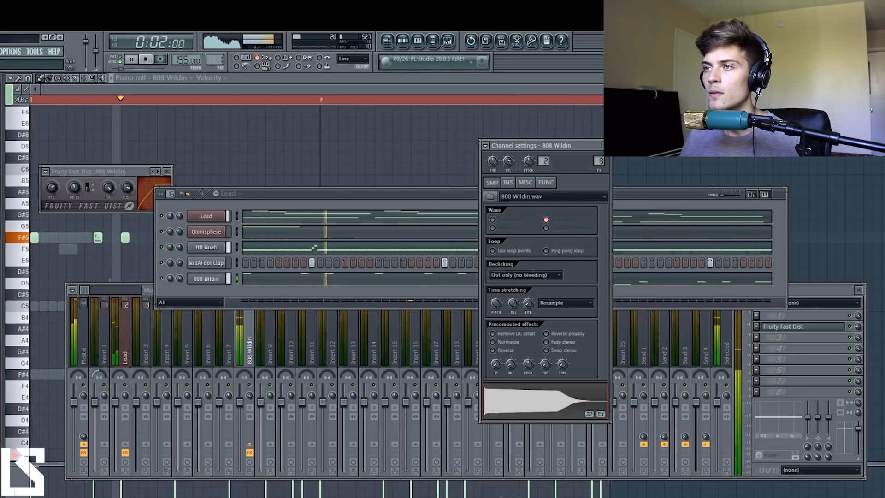
click(605, 146)
click(859, 290)
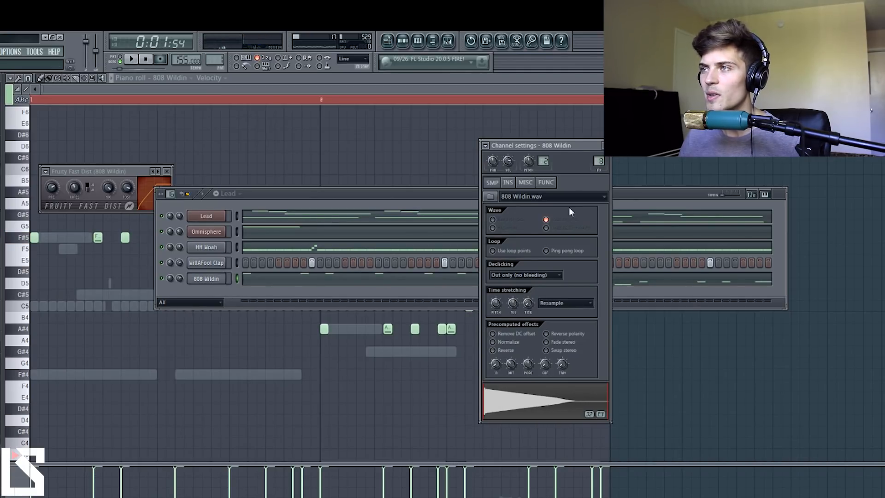
click(602, 149)
key(space)
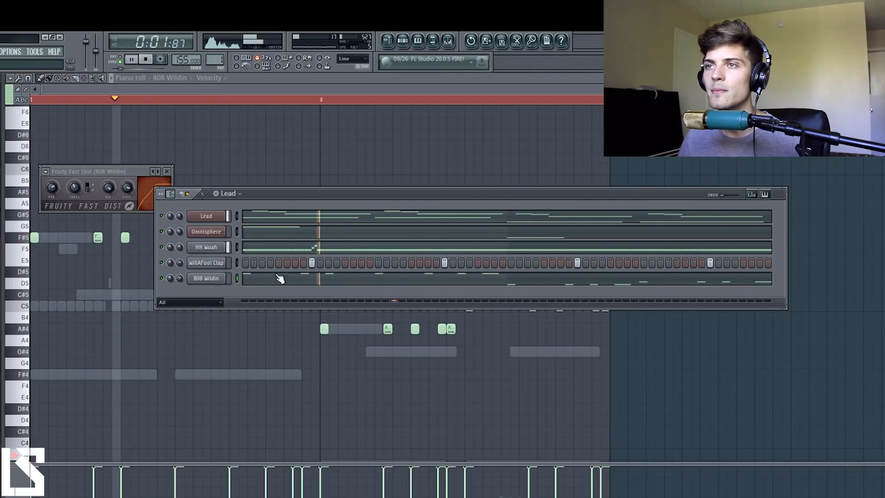
click(146, 59)
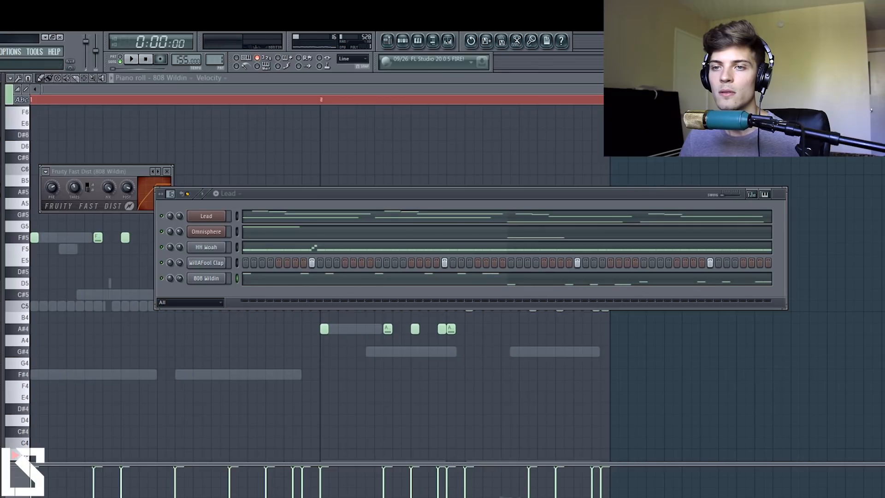
Step: Add the (TBP) Burn - Perc sample as a new channel, close its settings and start playback
drag(204, 355, 208, 291)
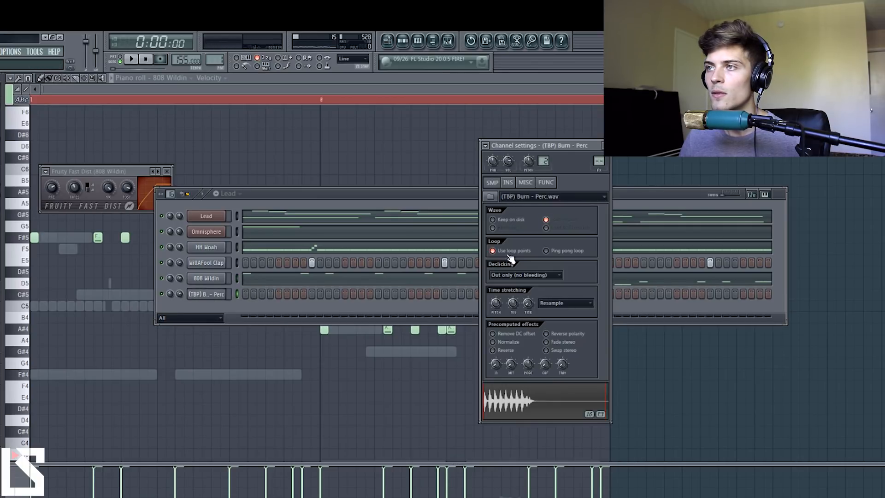
click(606, 145)
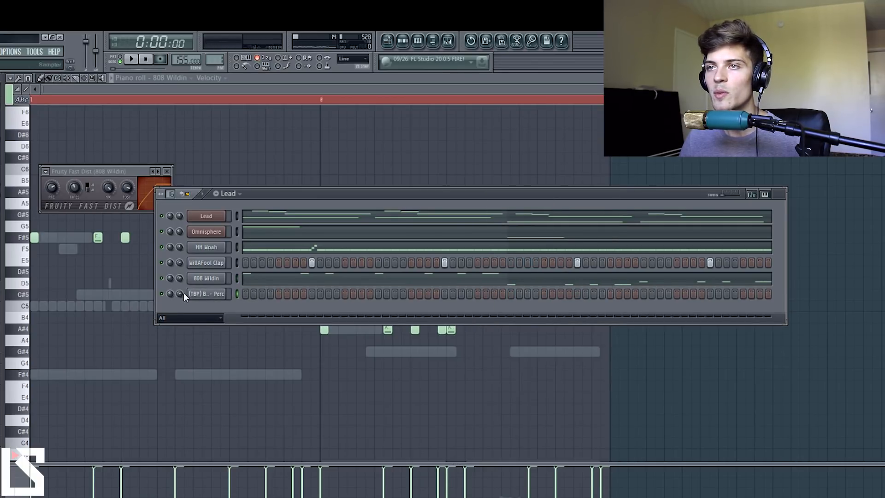
key(space)
click(345, 293)
click(345, 294)
click(280, 294)
click(279, 294)
click(411, 294)
click(411, 294)
Step: Place a Burn percussion hit on step 53 and play back the pattern
click(675, 295)
key(space)
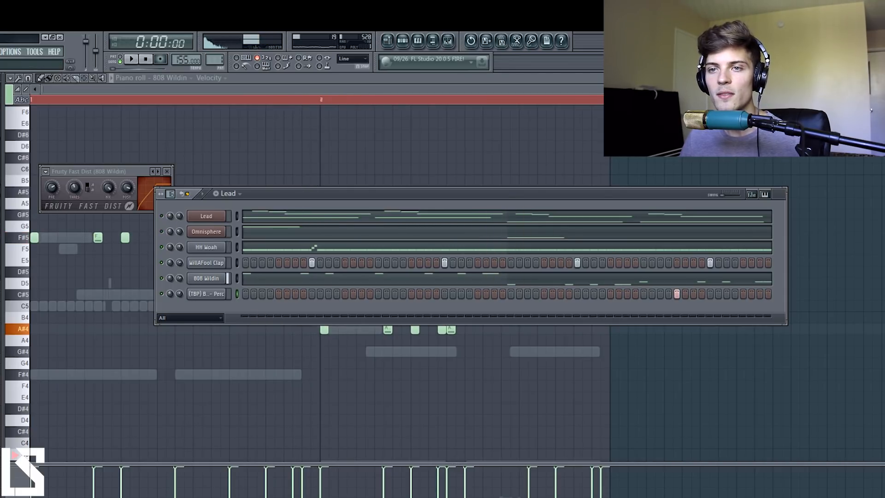
key(space)
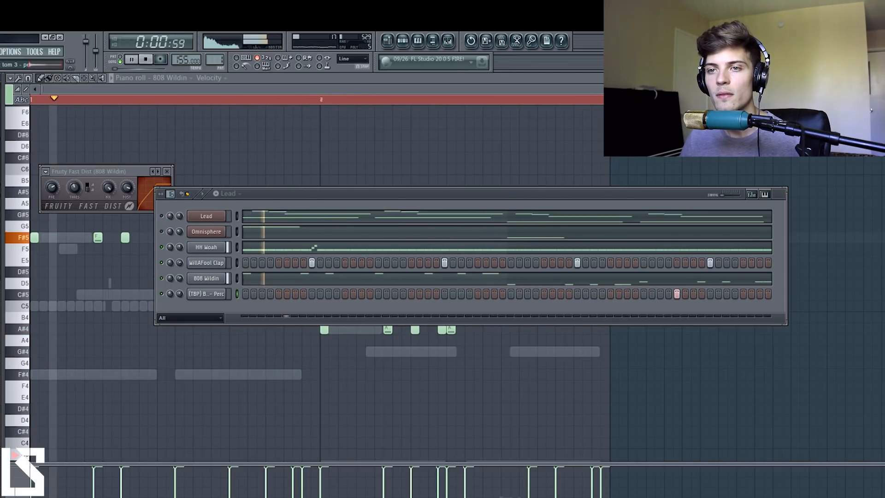
key(space)
Step: Add (TBP) Best Kept Secret Tom 3 - Perc as a new channel and place a hit on step 5 during playback
drag(211, 312, 210, 312)
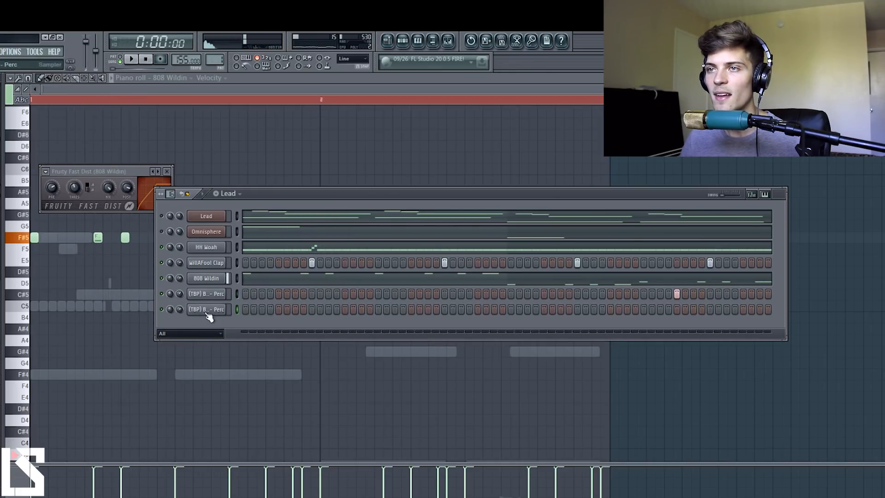
click(208, 313)
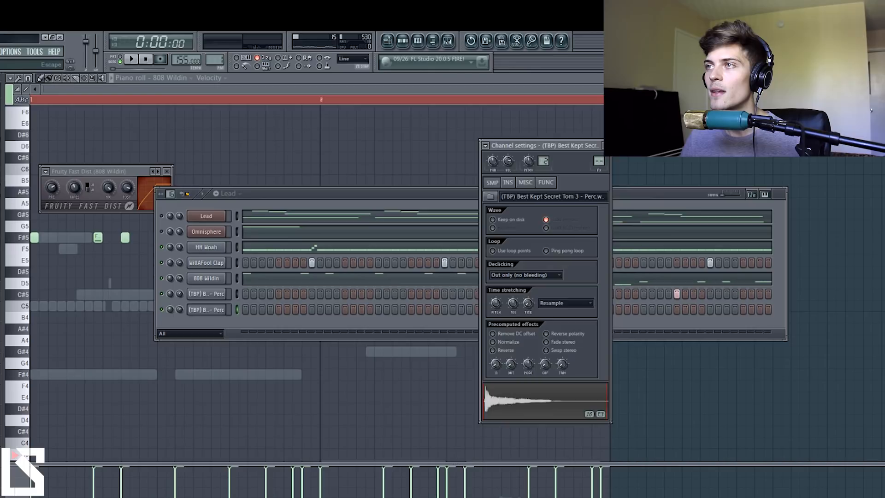
click(322, 337)
key(space)
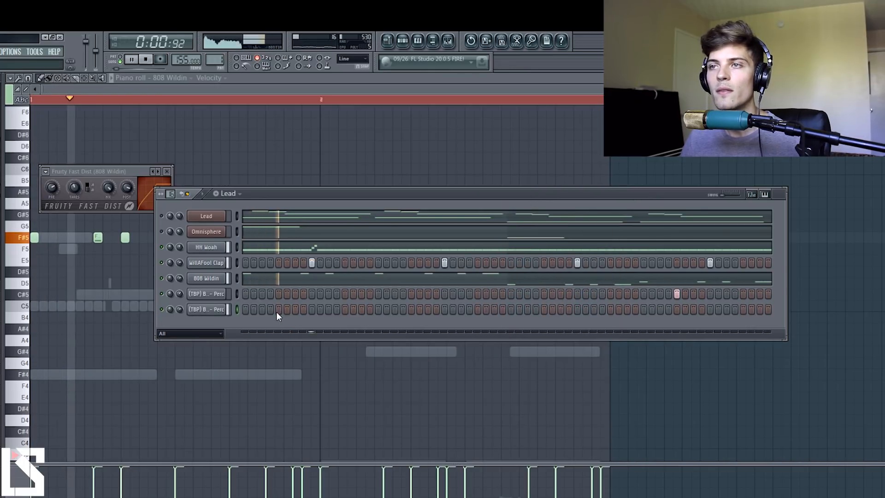
click(279, 310)
key(space)
key(space)
Step: Add (TBP) 3AM 5 - Perc as a new channel, turn off its loop points and place a hit on step 37
drag(1, 331, 206, 327)
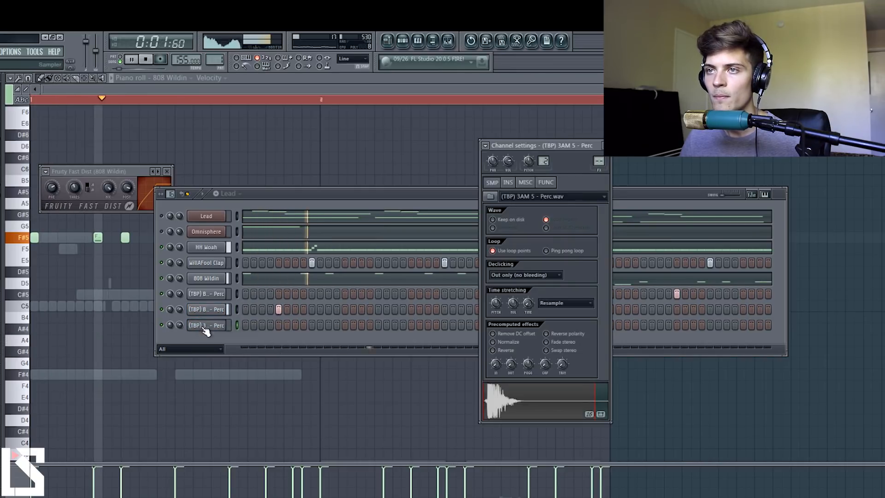
click(493, 251)
click(471, 338)
click(520, 325)
click(521, 325)
click(544, 327)
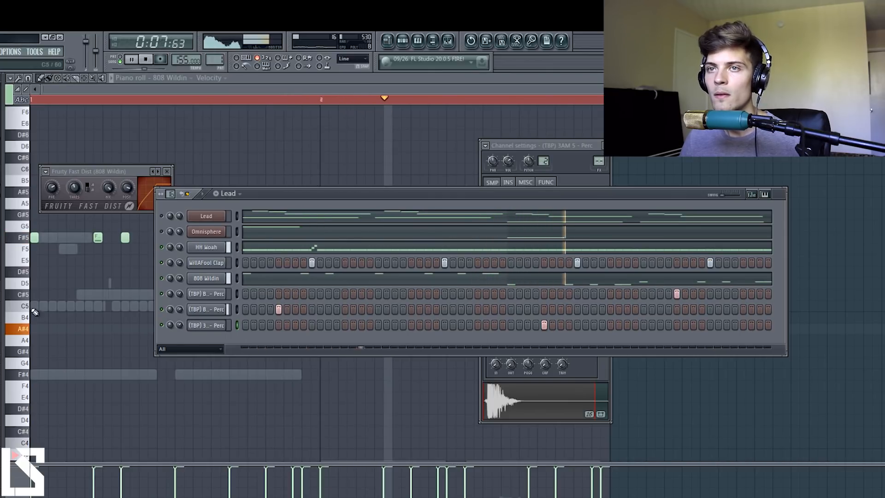
Step: Add (TBP) 3AM 2 - Perc as a new channel, place a hit on step 13 and stop playback
drag(187, 355, 205, 334)
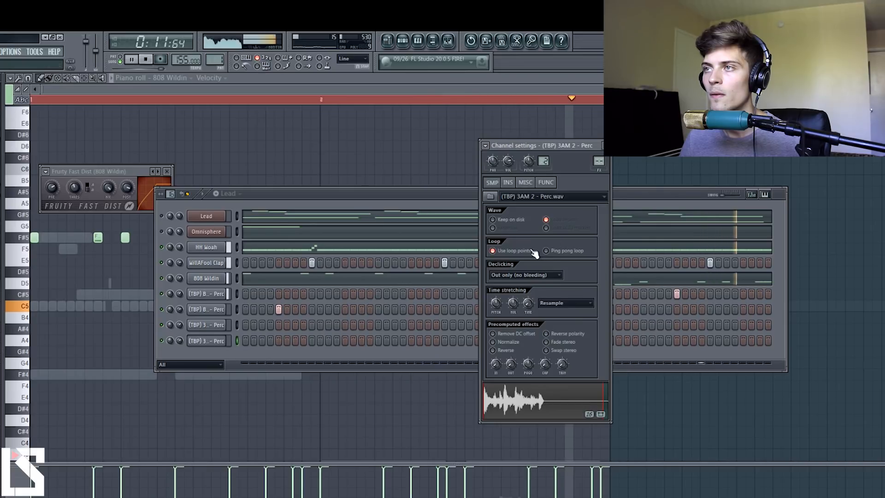
click(346, 347)
click(346, 341)
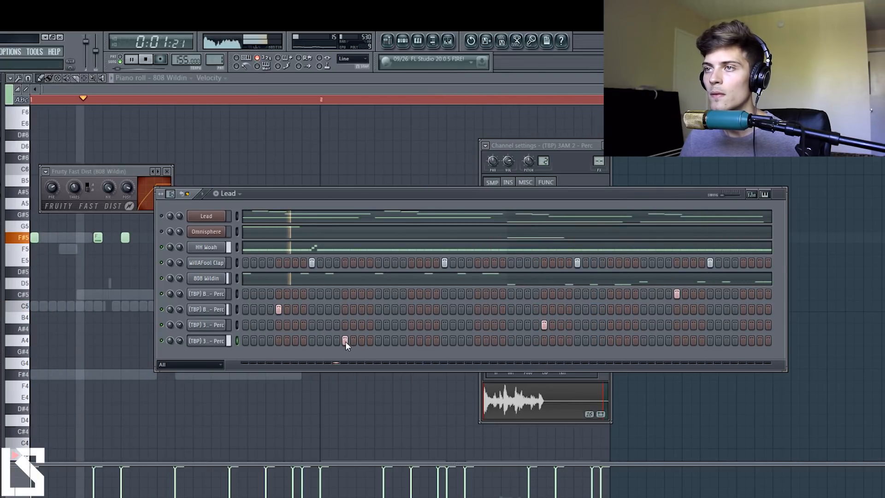
key(space)
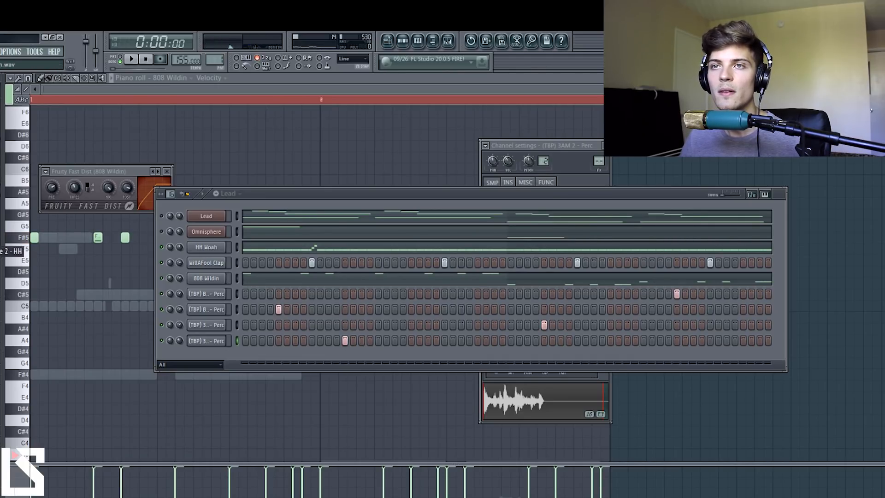
Step: Add the (TBP) 100M 2 - OH open hat as a new channel and place a hit on step 21 during playback
key(space)
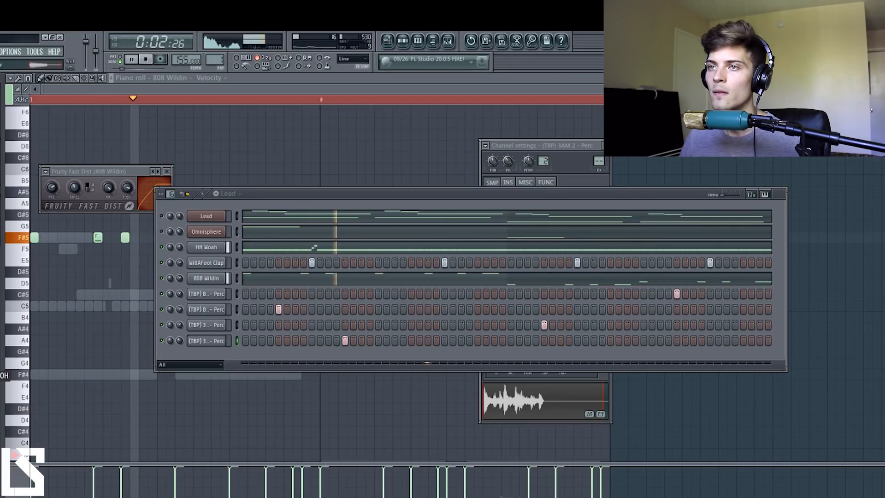
drag(313, 377, 203, 360)
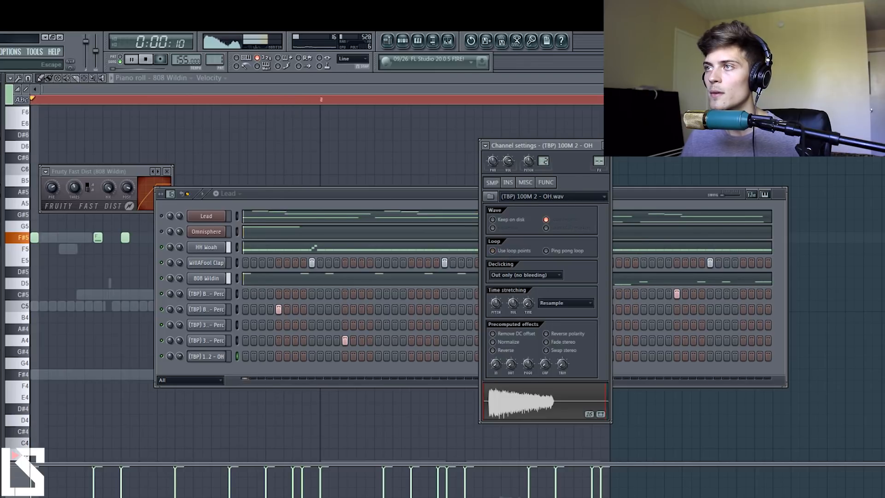
click(605, 145)
click(411, 357)
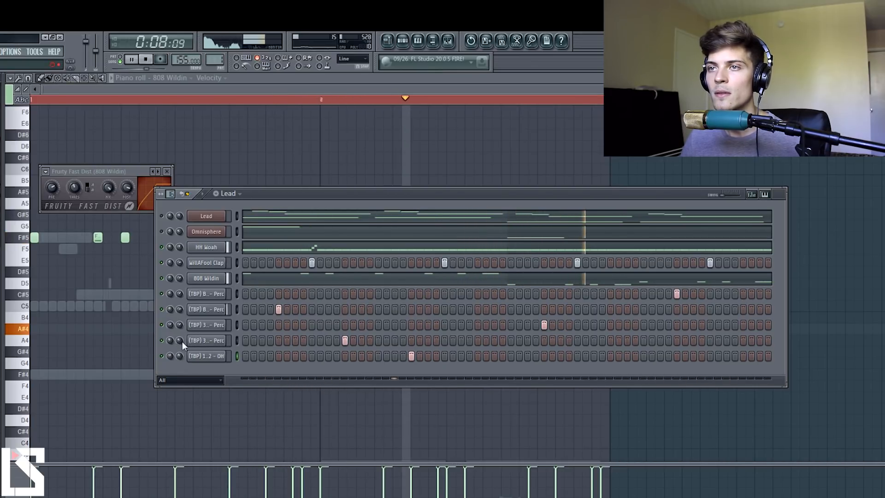
Step: Toggle the solo state of the Lead channel and back, and listen to the full pattern
right_click(163, 216)
click(171, 219)
right_click(164, 216)
click(177, 220)
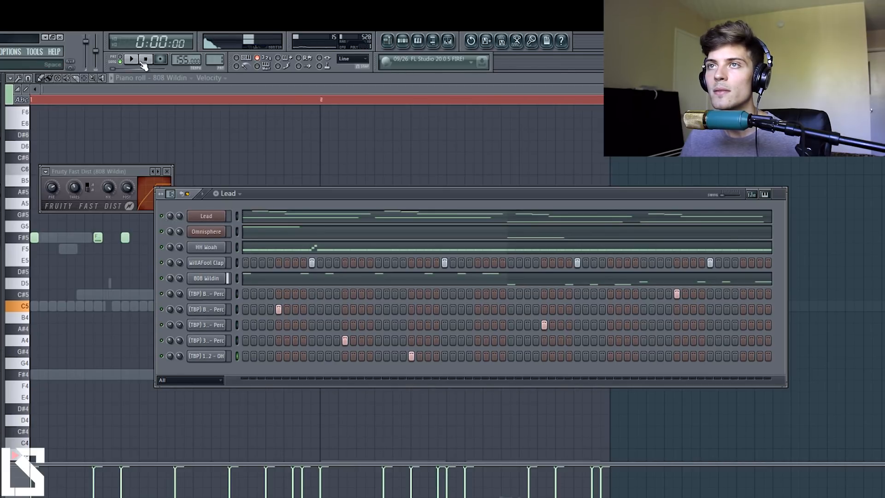
key(space)
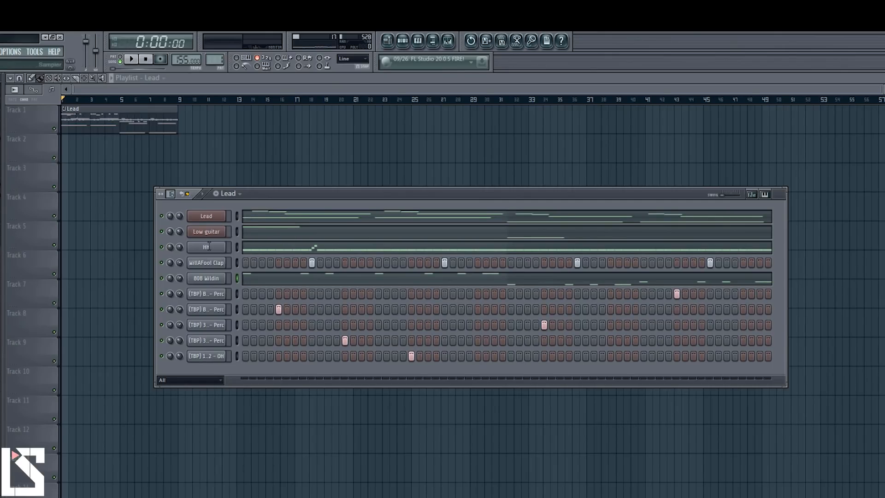
Step: Rename the clap channel to Clap, the 808 Wildin channel to 808 and the first percussion channel to Perc
text(Clap)
key(Return)
middle_click(213, 280)
text(808)
key(Return)
middle_click(211, 293)
text(Perc)
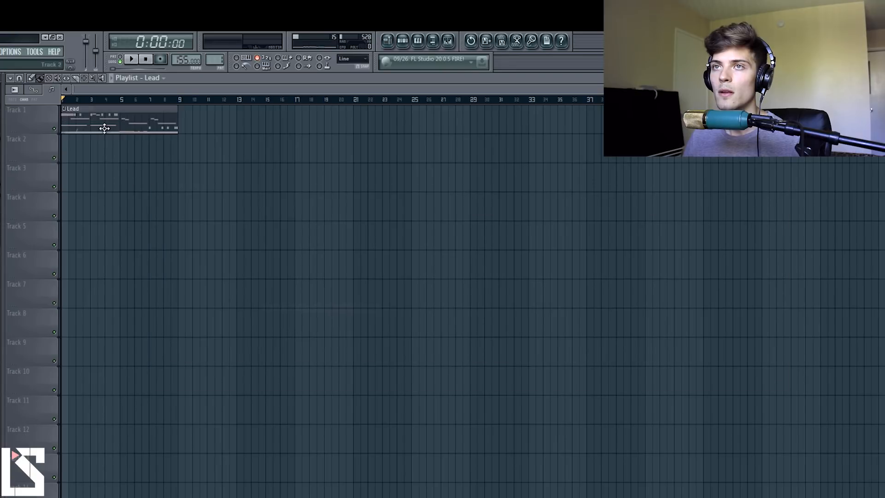
Step: Spread the split pattern clips over separate playlist tracks, moving HH to track 9 and Clap to track 6
click(100, 153)
drag(95, 115, 96, 352)
drag(85, 121, 75, 254)
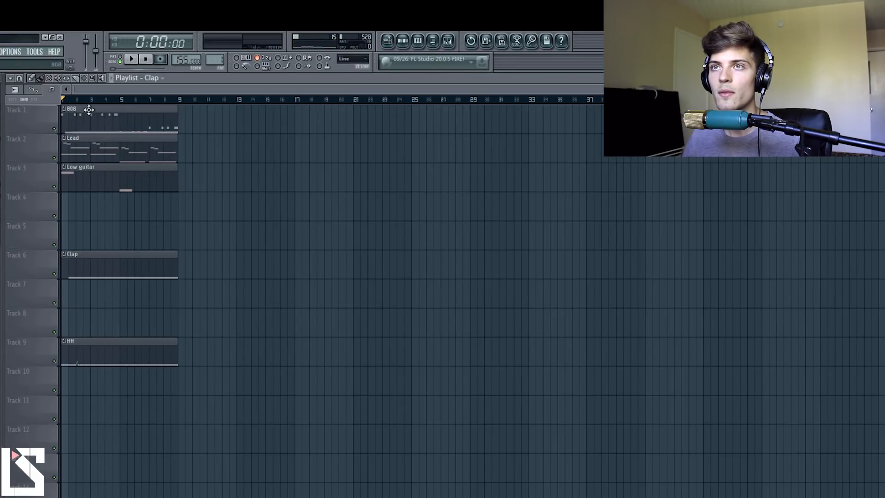
right_click(129, 233)
right_click(107, 265)
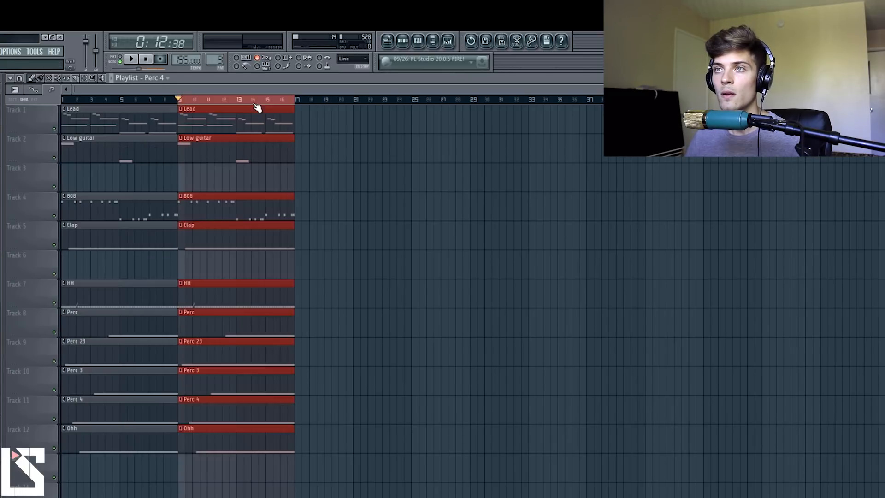
Step: Shift all the clips eight bars later and place a Lead clip at bar 1 as the intro
click(280, 100)
scroll(307, 120, down, 2)
key(ctrl+a)
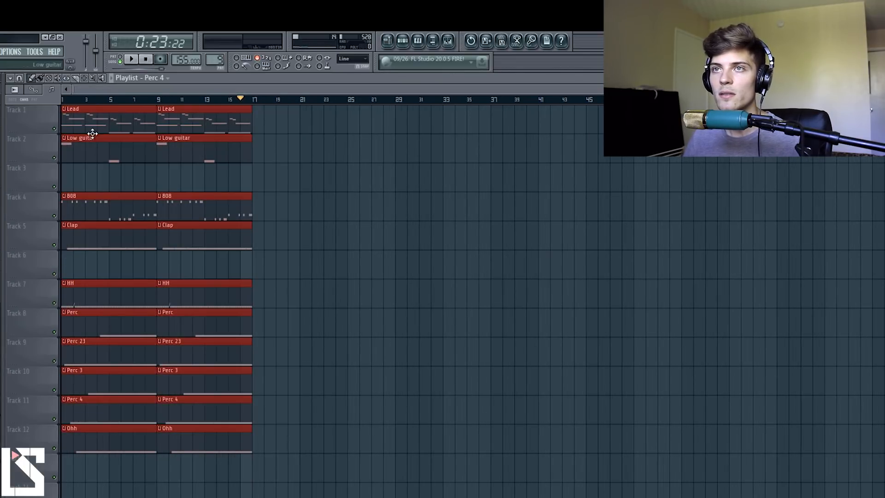
drag(92, 133, 184, 132)
click(116, 127)
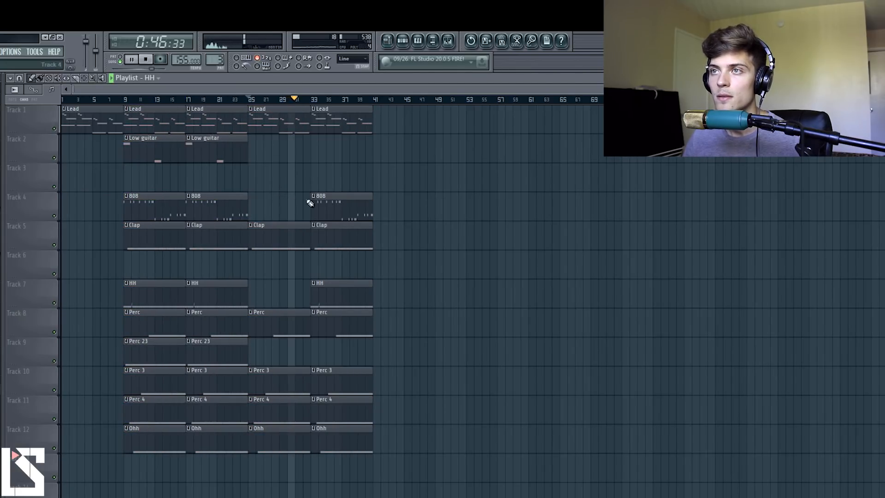
Step: Duplicate the eight-bar block of clips at bar 33 so the copy starts at bar 41
drag(337, 485, 349, 114)
drag(347, 118, 409, 119)
click(340, 150)
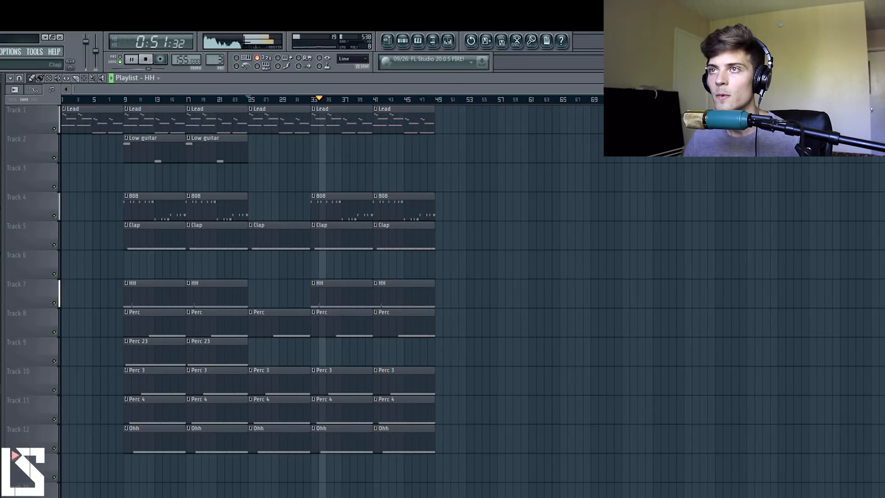
Step: Make the Lead clip at bar 25 unique and listen to the arrangement around it
key(space)
click(250, 109)
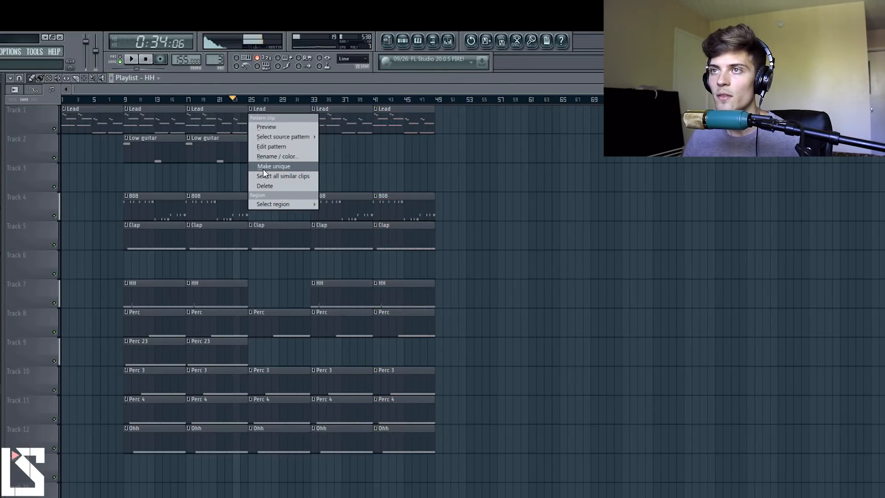
click(272, 166)
double_click(271, 131)
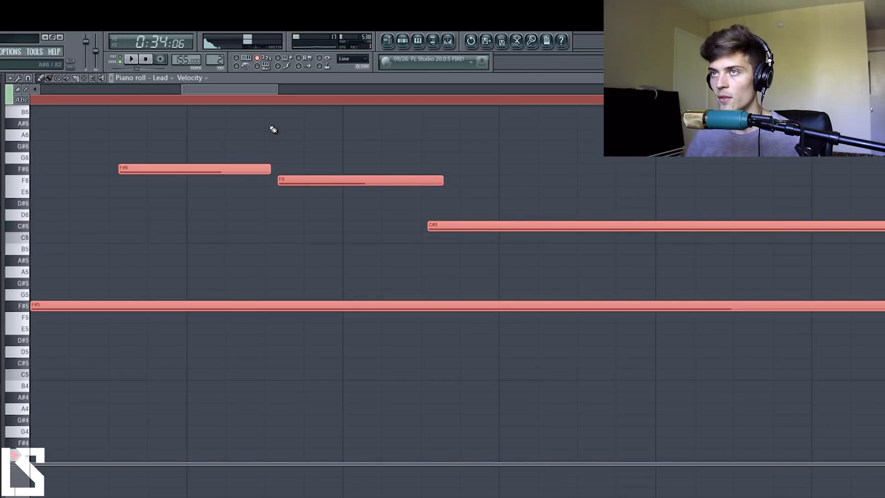
click(392, 45)
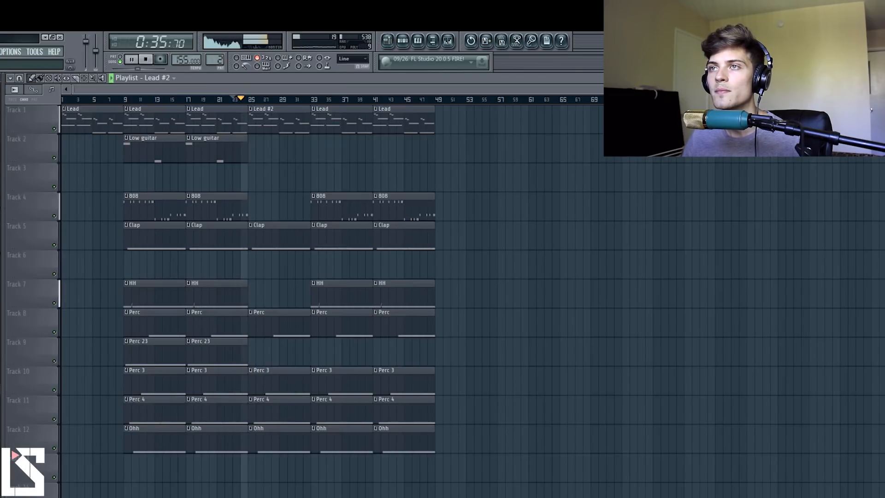
scroll(332, 277, down, 1)
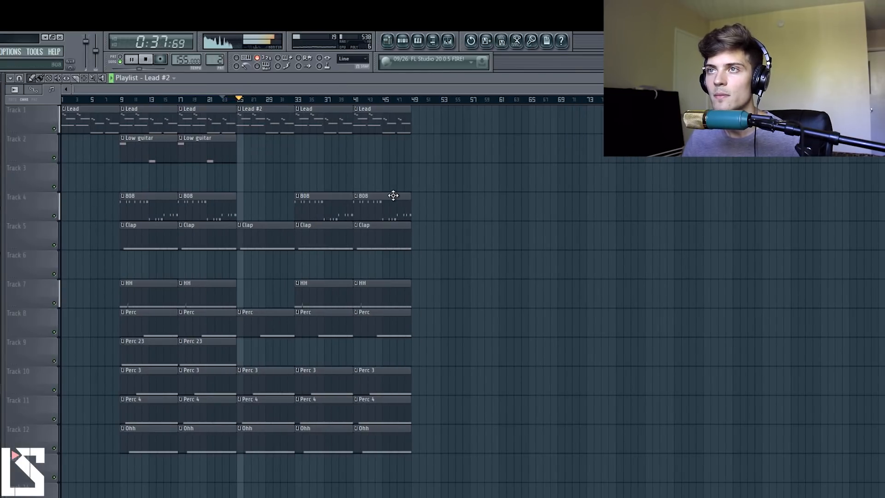
key(space)
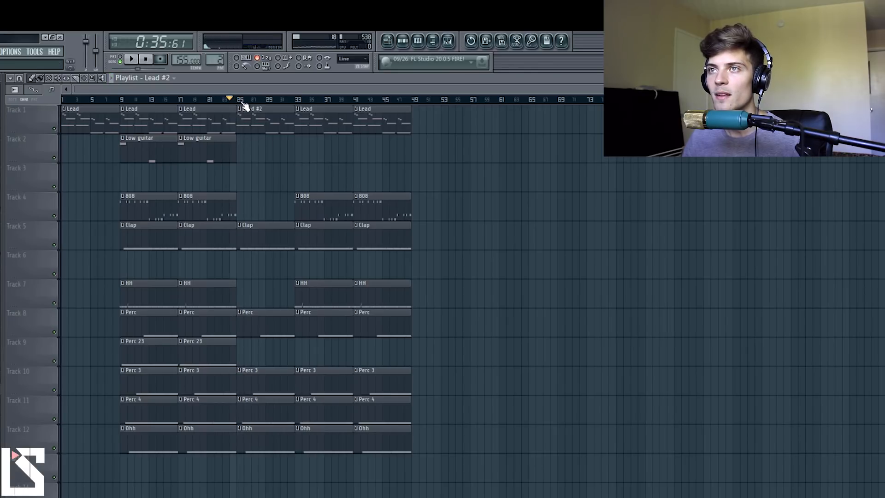
Step: Transpose all the notes of the Lead #2 pattern down one octave
double_click(249, 130)
scroll(249, 109, down, 3)
key(ctrl+a)
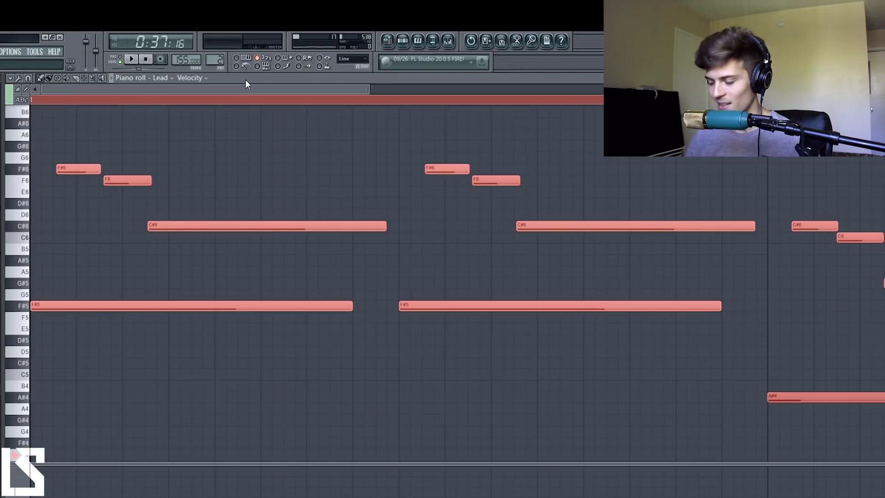
scroll(272, 90, down, 4)
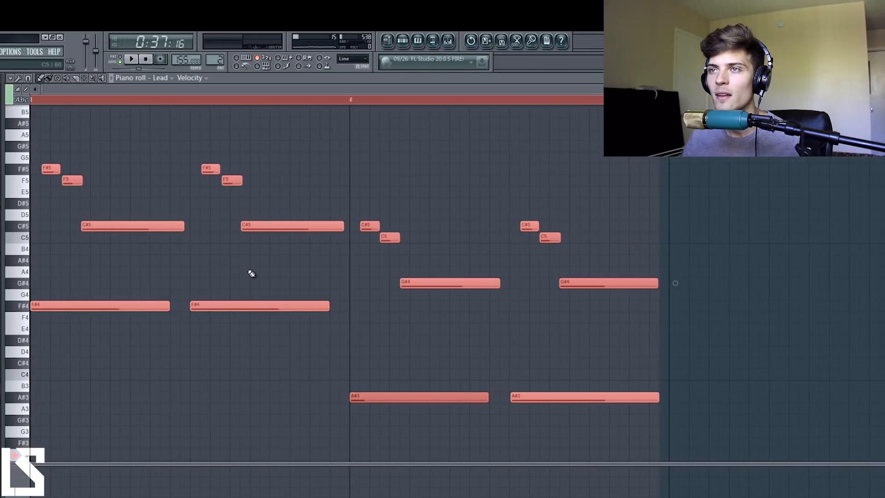
Step: Raise the C#5 and C5 notes of the Lead #2 pattern by one octave and play it
click(200, 259)
drag(150, 249, 601, 229)
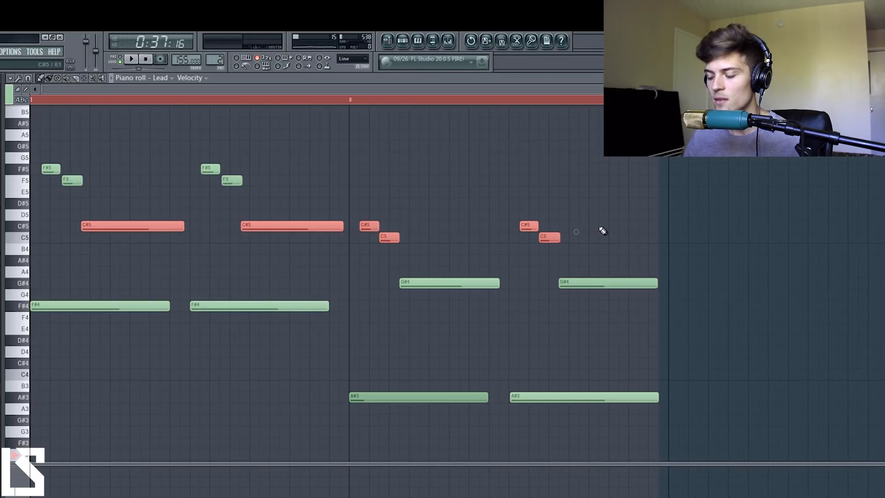
key(ctrl+Up)
key(space)
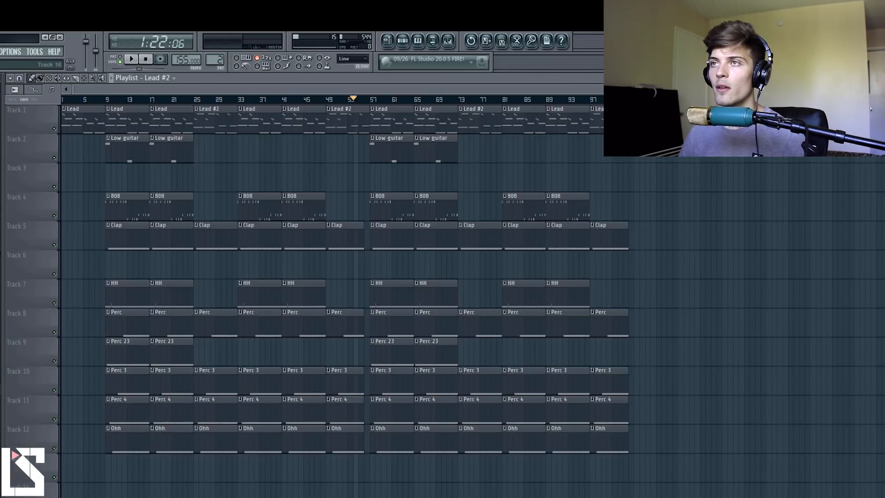
Step: Copy all the clips of the two blocks at bars 57 to 72 so the copy starts at bar 105
scroll(420, 95, down, 1)
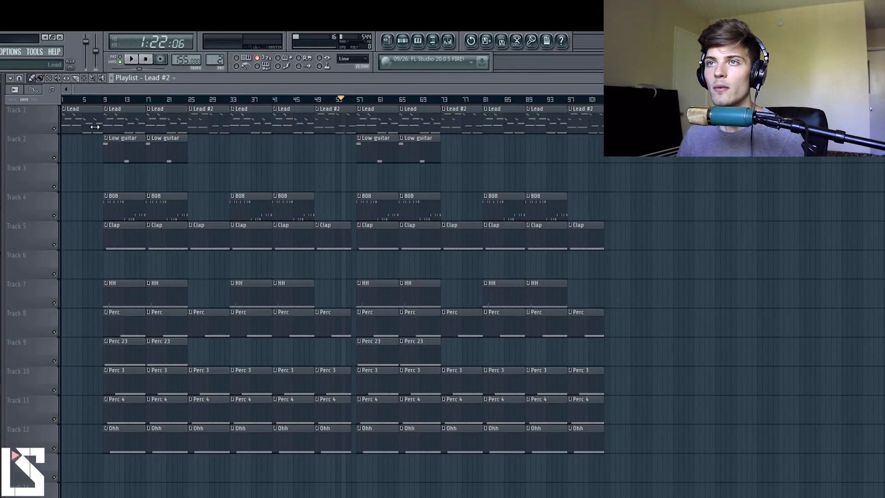
drag(104, 106, 329, 115)
drag(361, 490, 465, 136)
drag(466, 495, 581, 56)
drag(371, 122, 417, 487)
drag(421, 439, 675, 379)
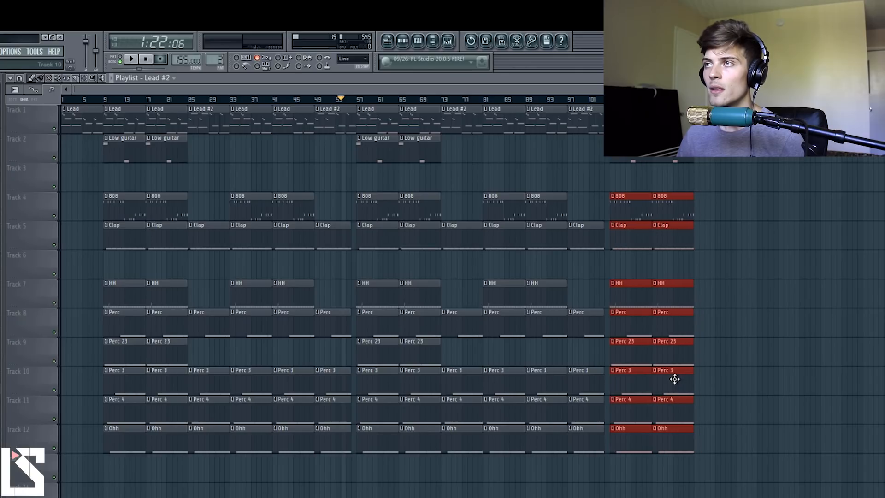
Step: Deselect the copied clips and return the playhead to the start of the song
ctrl+click(84, 180)
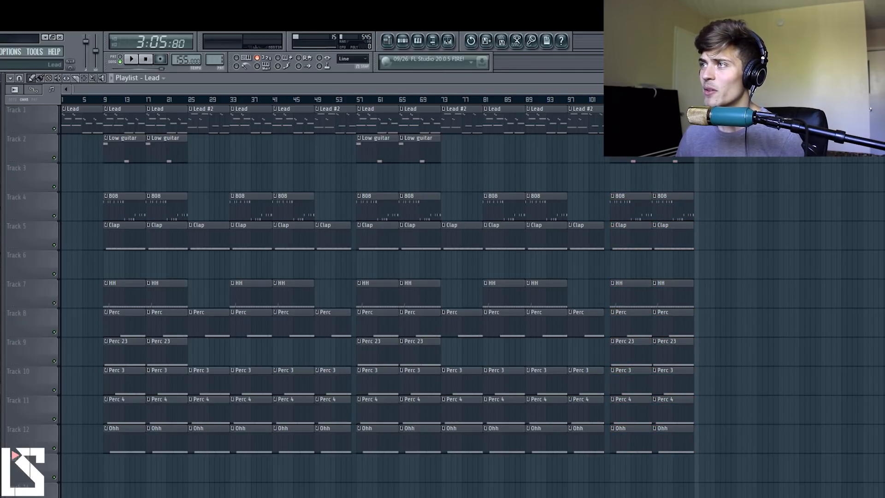
drag(811, 89, 756, 90)
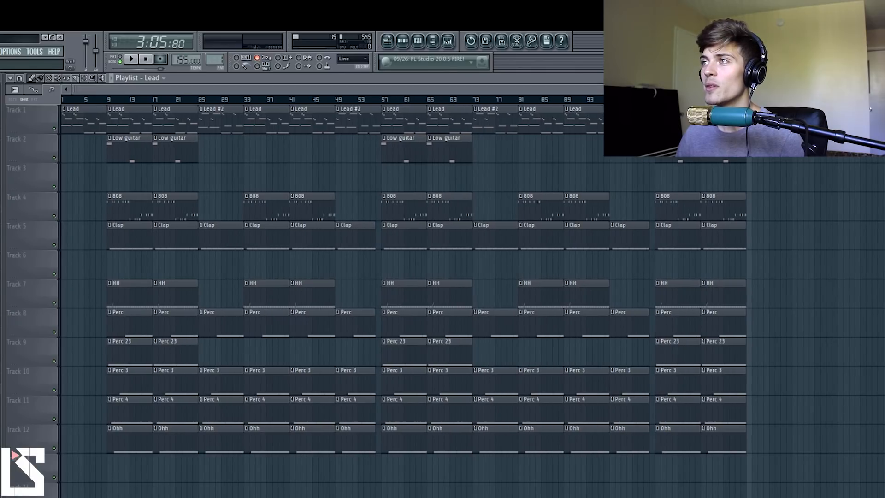
drag(817, 492, 78, 107)
ctrl+click(83, 182)
click(65, 99)
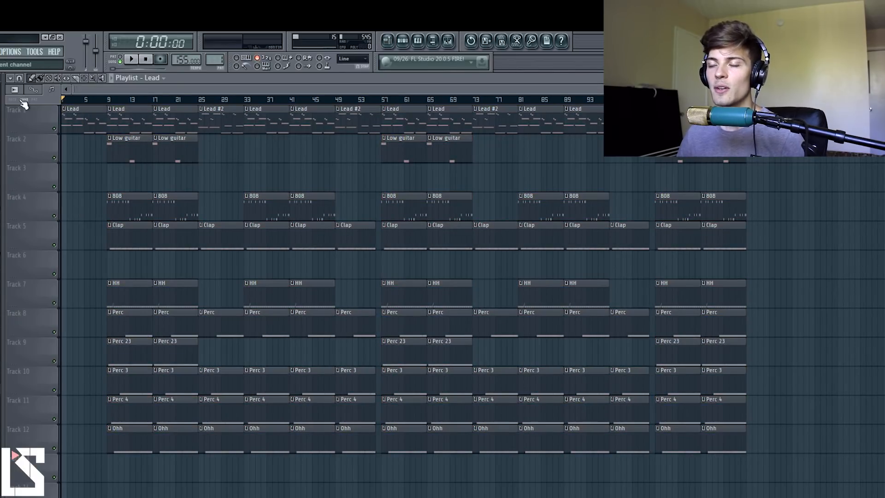